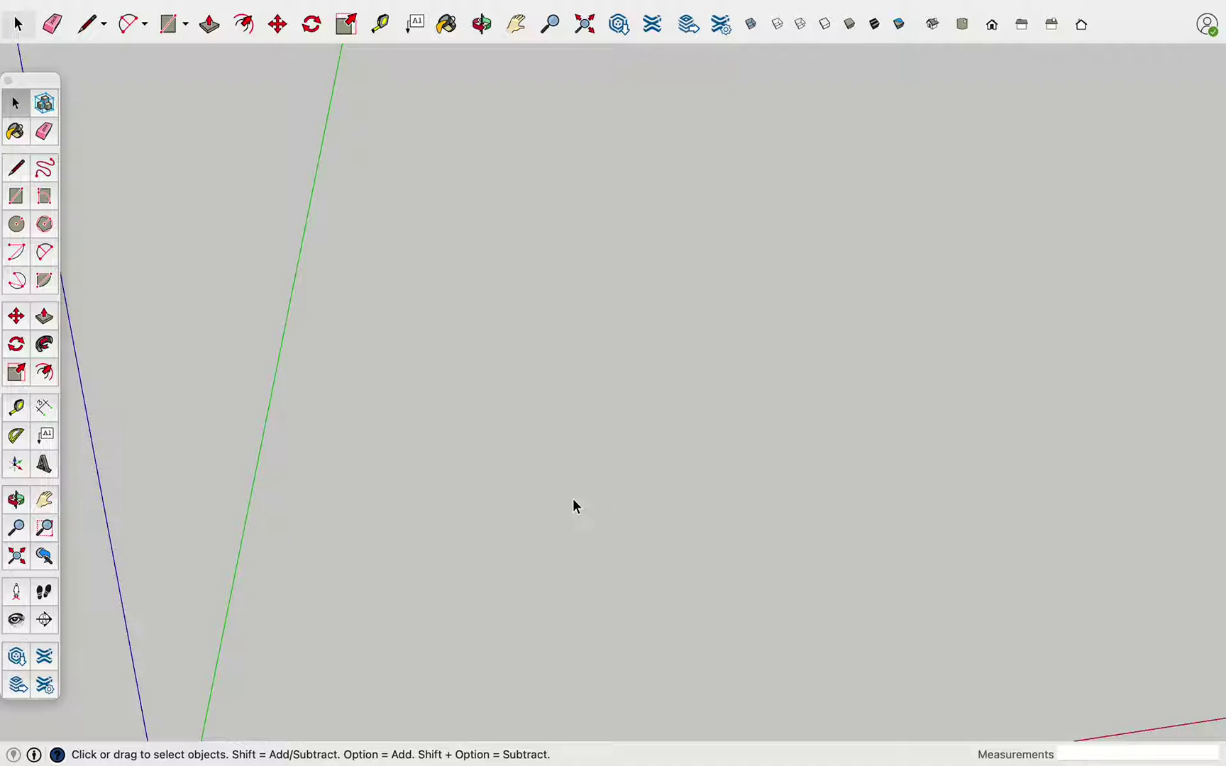
Draw a flat floor rectangle on the ground near the origin
{"action": "middle_click_drag", "start_coordinate": [573, 498], "coordinate": [648, 377]}
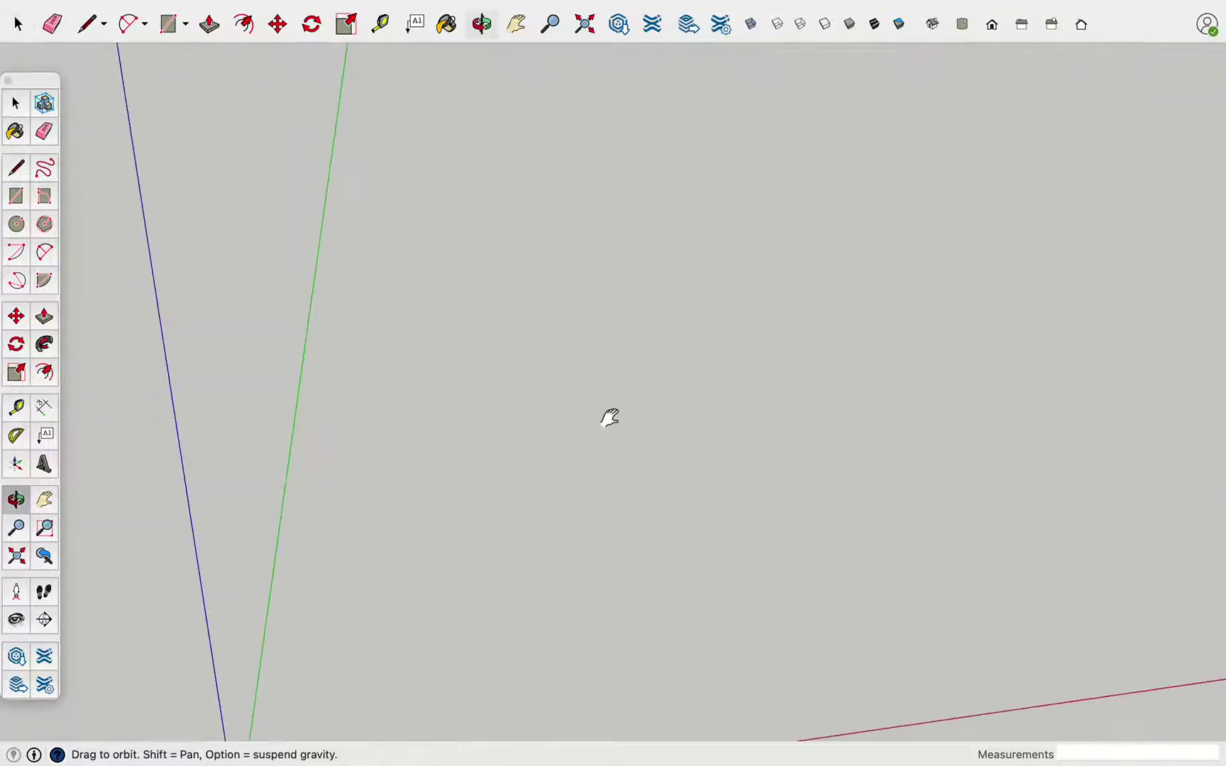
{"action": "middle_click_drag", "start_coordinate": [743, 396], "coordinate": [743, 397]}
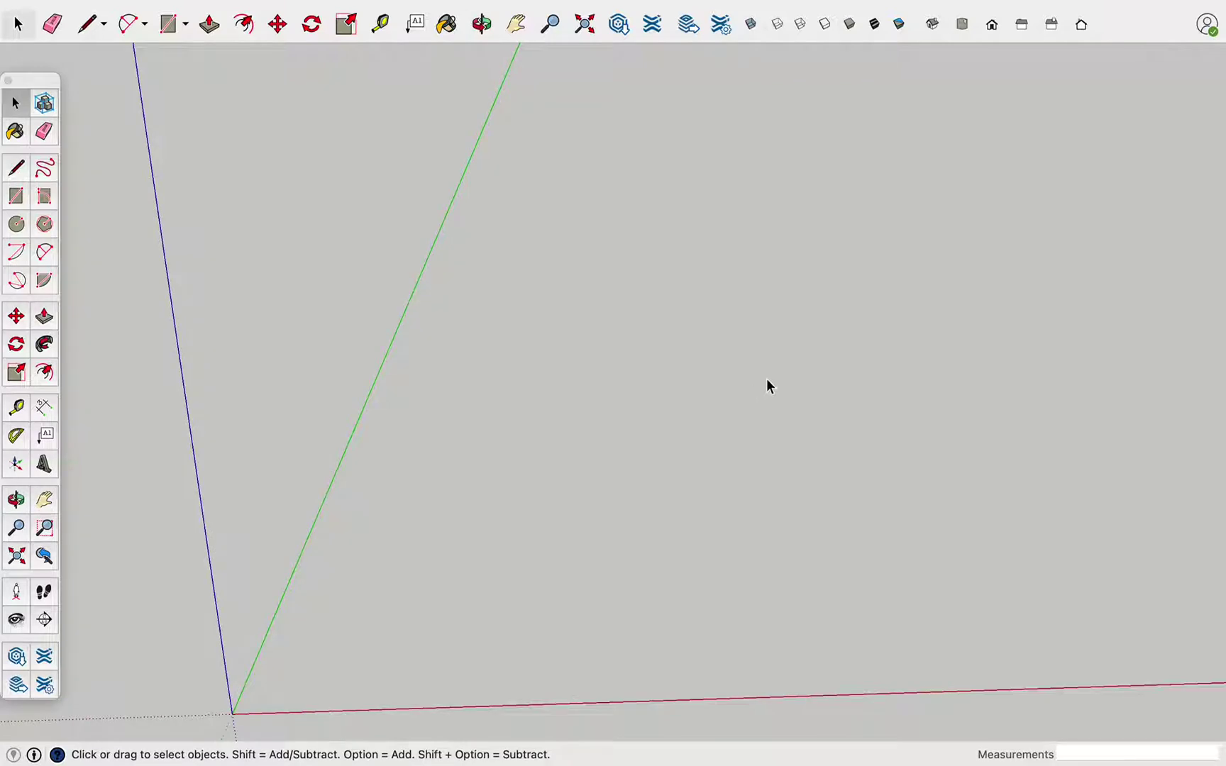
{"action": "middle_click_drag", "start_coordinate": [679, 362], "coordinate": [736, 363]}
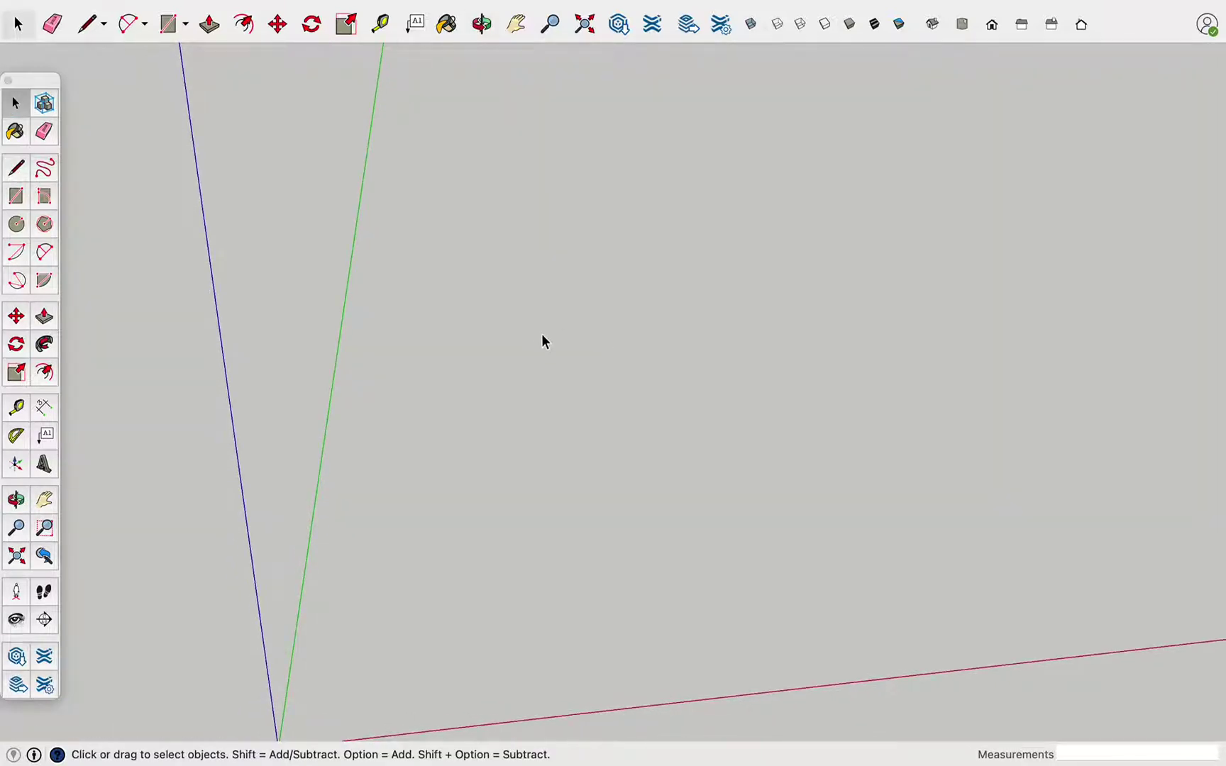
{"action": "middle_click_drag", "start_coordinate": [572, 375], "coordinate": [513, 356]}
{"action": "left_click", "coordinate": [15, 196]}
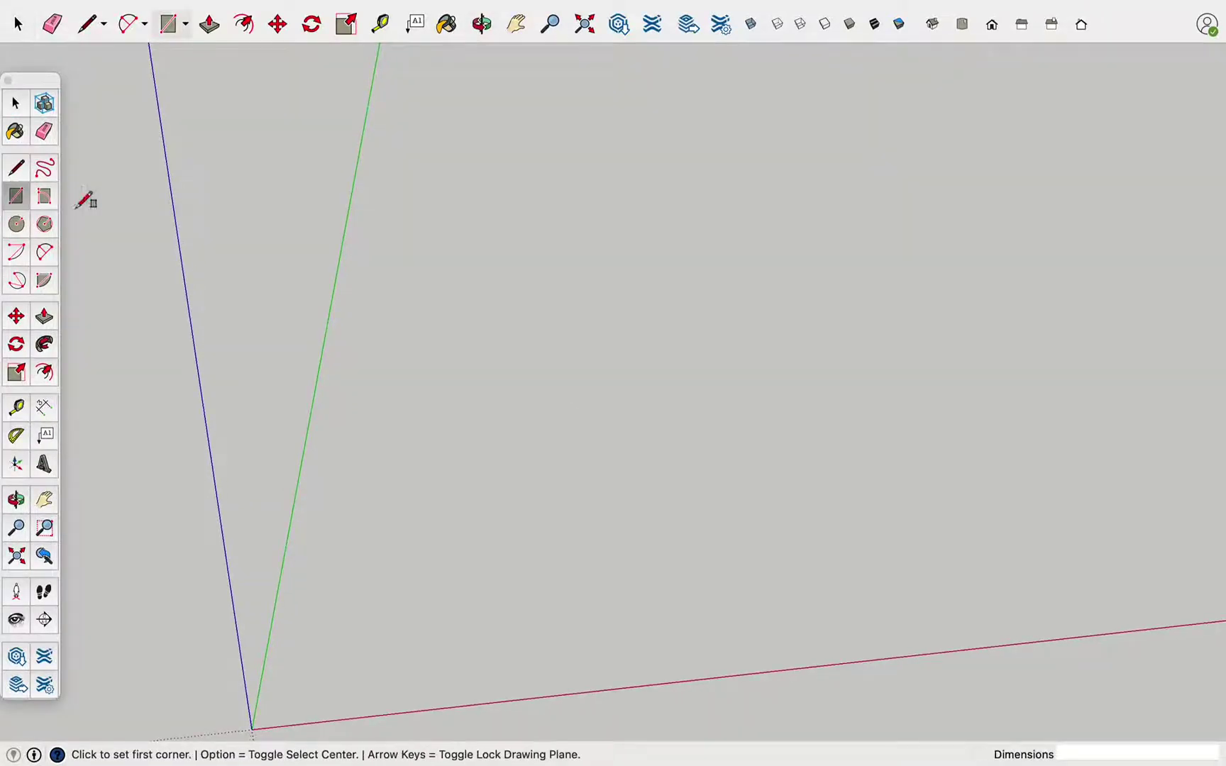
{"action": "left_click", "coordinate": [397, 270]}
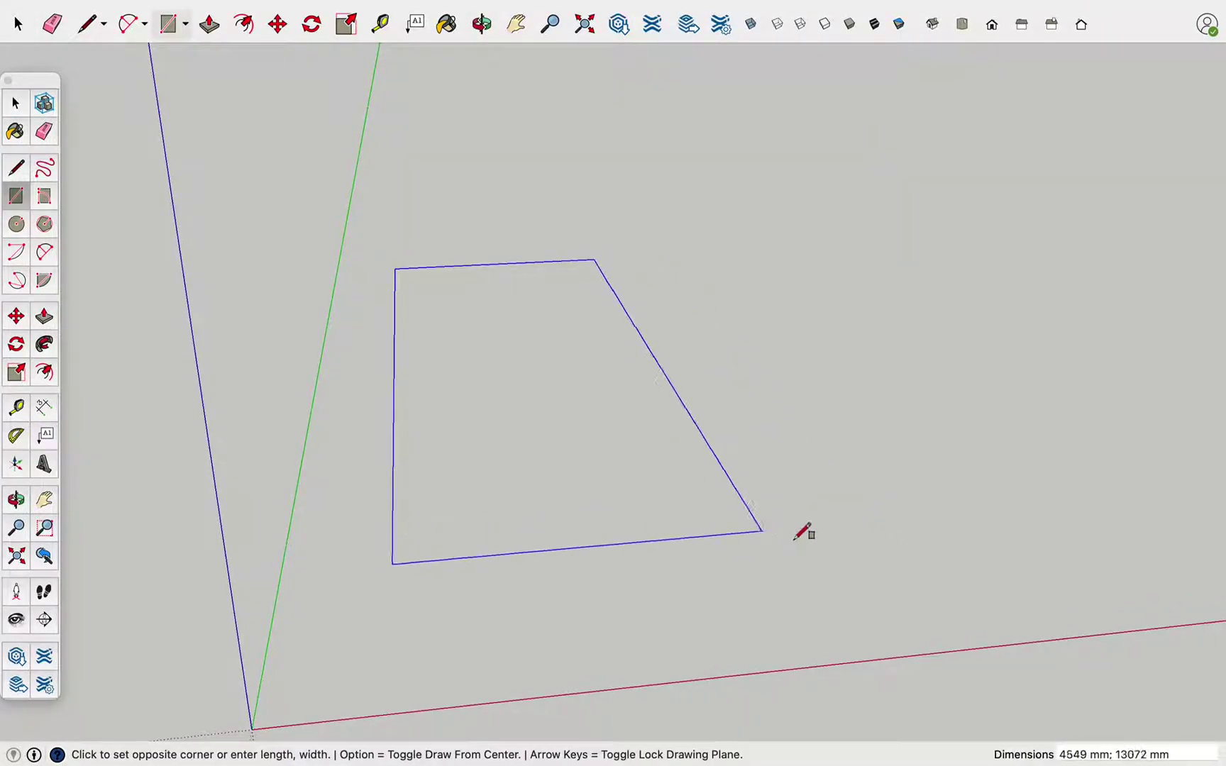
{"action": "left_click", "coordinate": [1039, 529]}
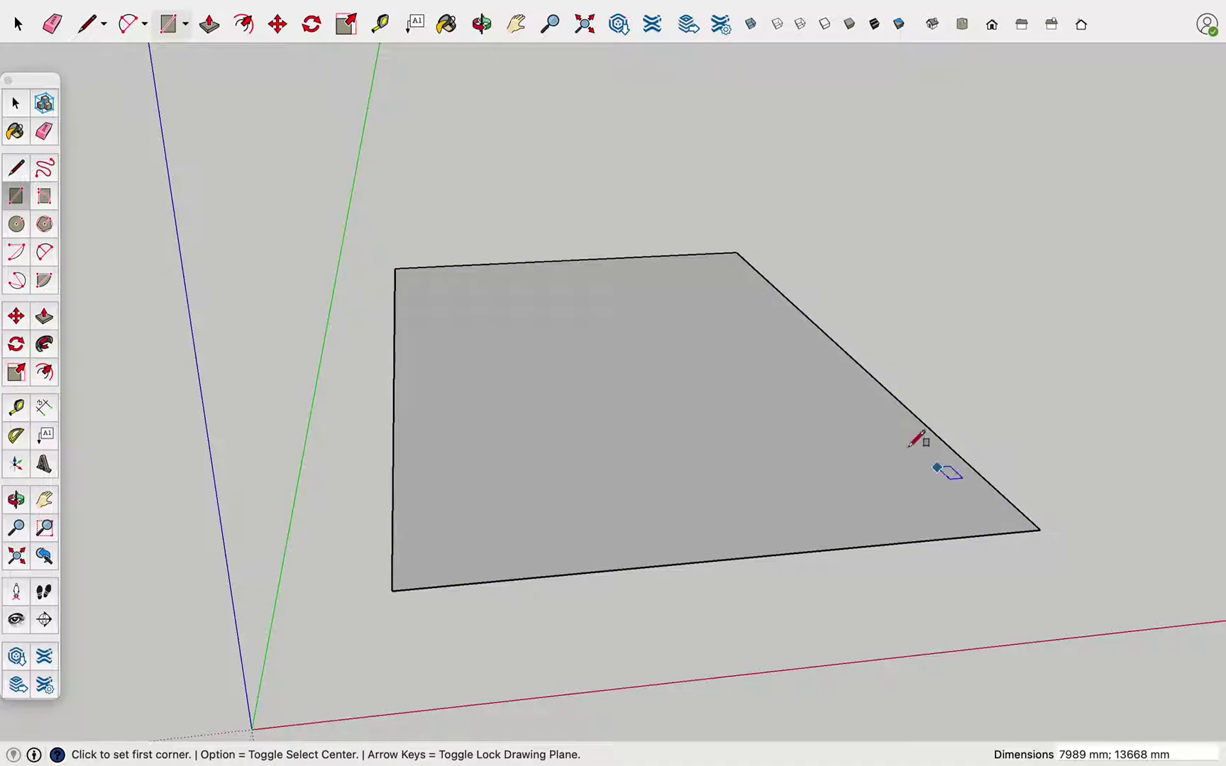
Offset the floor outline 150 mm inward to mark the wall rim
{"action": "key", "text": "f"}
{"action": "left_click", "coordinate": [745, 272]}
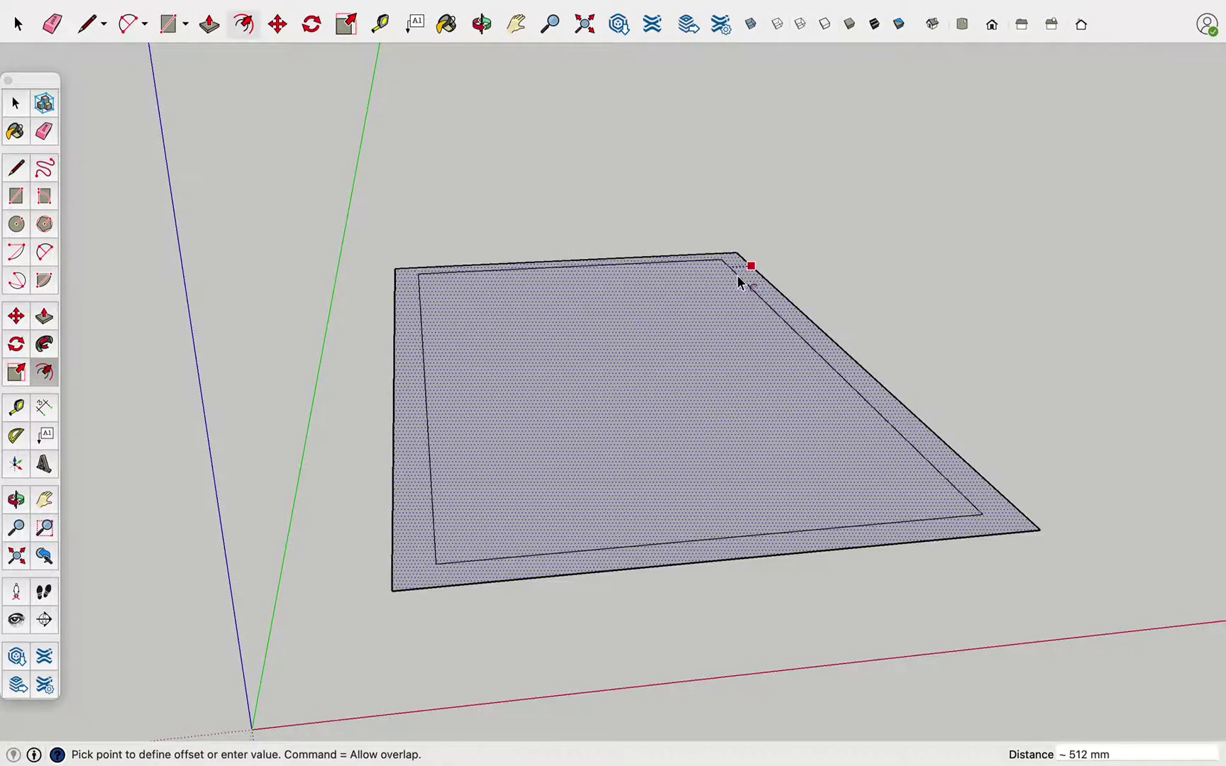
{"action": "type", "text": "50"}
{"action": "key", "text": "Return"}
{"action": "key", "text": "space"}
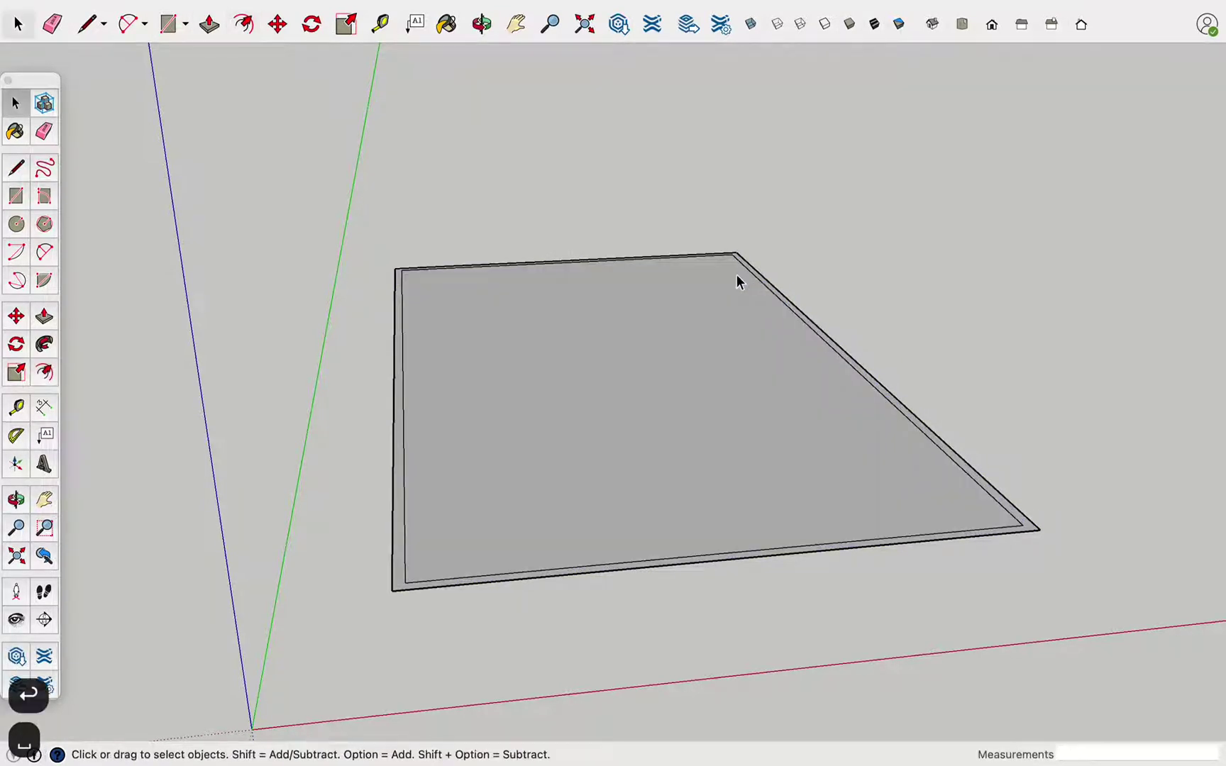
{"action": "key", "text": "p"}
{"action": "left_click", "coordinate": [984, 488]}
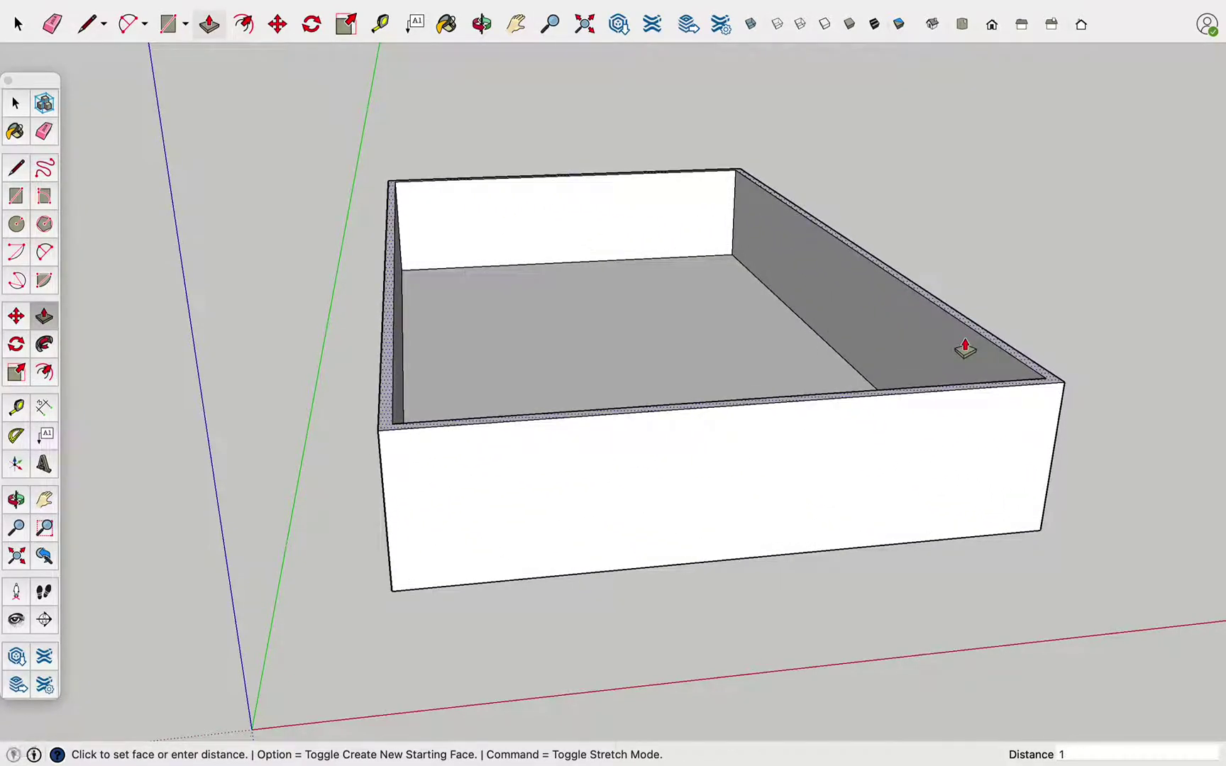
Pull the rim up to 3500 mm tall walls and view the box from above
{"action": "type", "text": "3500"}
{"action": "key", "text": "Return"}
{"action": "key", "text": "space"}
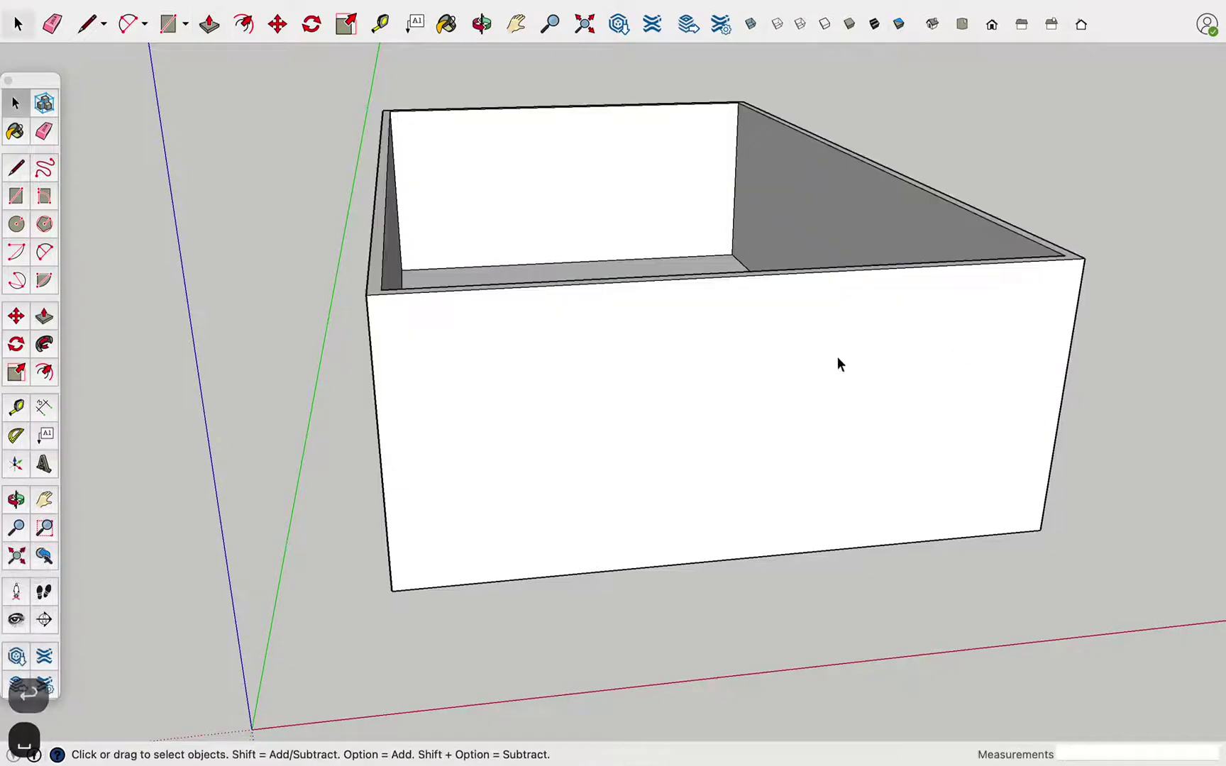
{"action": "middle_click_drag", "start_coordinate": [646, 407], "coordinate": [729, 382]}
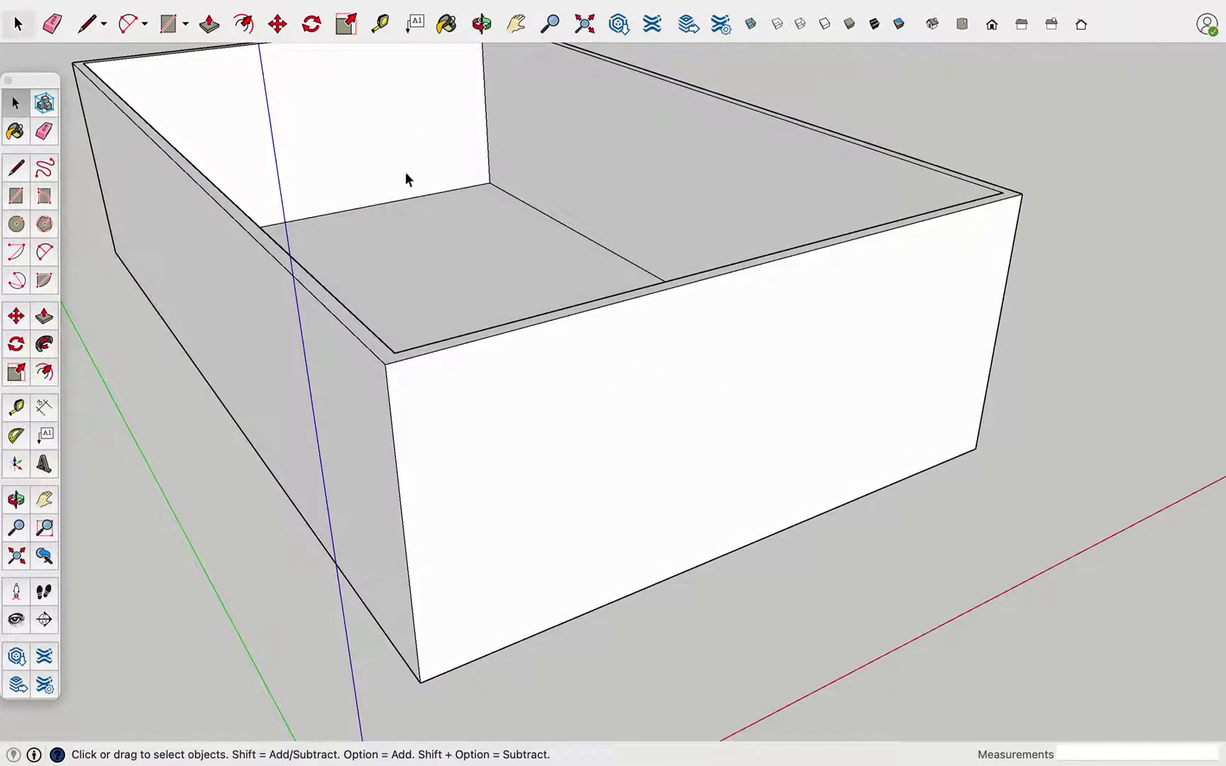
{"action": "triple_click", "coordinate": [599, 390]}
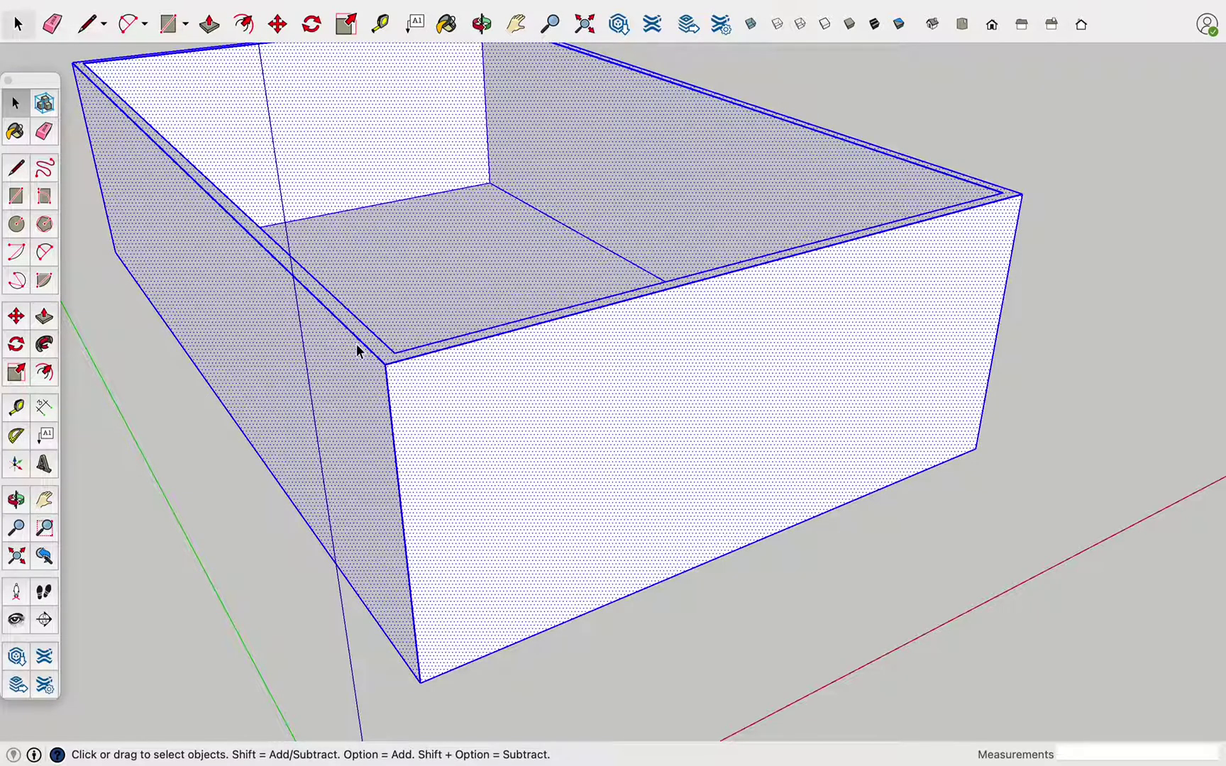
Make the selected box a group from the right-click menu
{"action": "right_click", "coordinate": [598, 388]}
{"action": "left_click", "coordinate": [668, 539]}
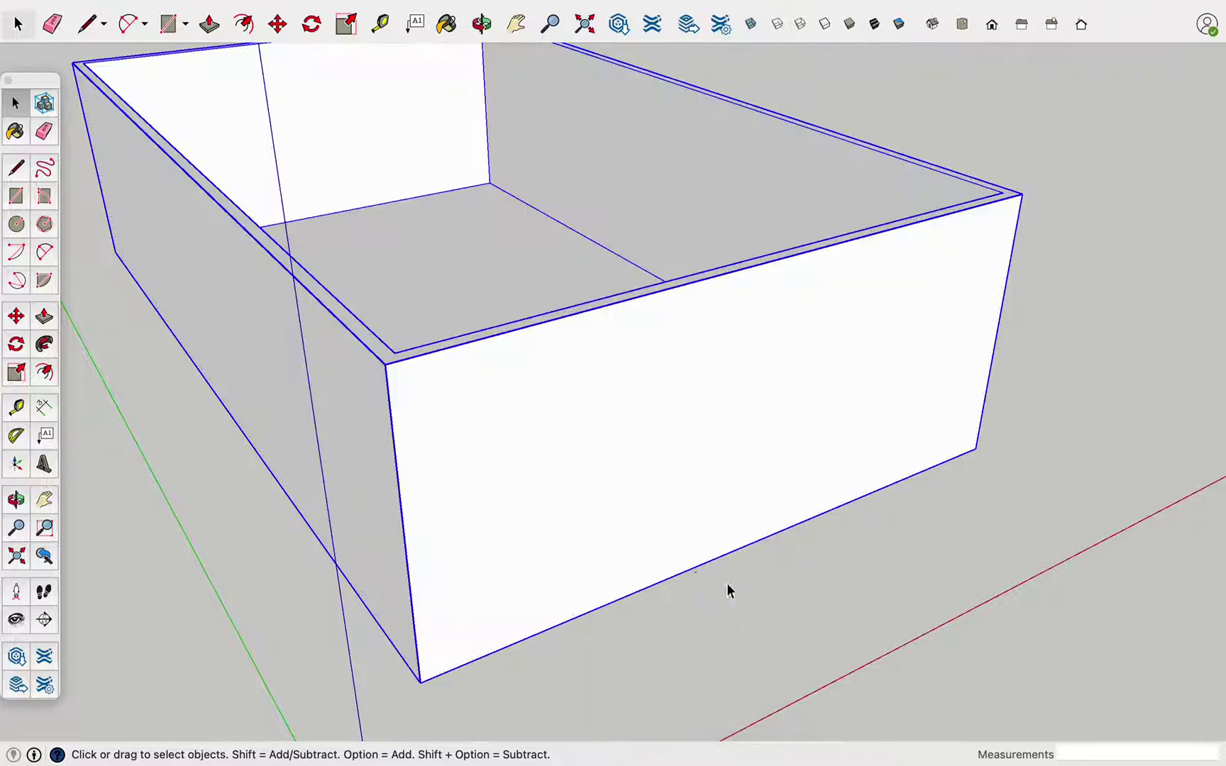
{"action": "left_click", "coordinate": [872, 615]}
{"action": "mouse_move", "coordinate": [906, 521]}
{"action": "middle_mouse_down"}
{"action": "mouse_move", "coordinate": [689, 495]}
{"action": "mouse_move", "coordinate": [678, 520]}
{"action": "mouse_move", "coordinate": [772, 482]}
{"action": "mouse_move", "coordinate": [810, 408]}
{"action": "mouse_move", "coordinate": [930, 408]}
{"action": "mouse_move", "coordinate": [845, 242]}
{"action": "middle_mouse_up"}
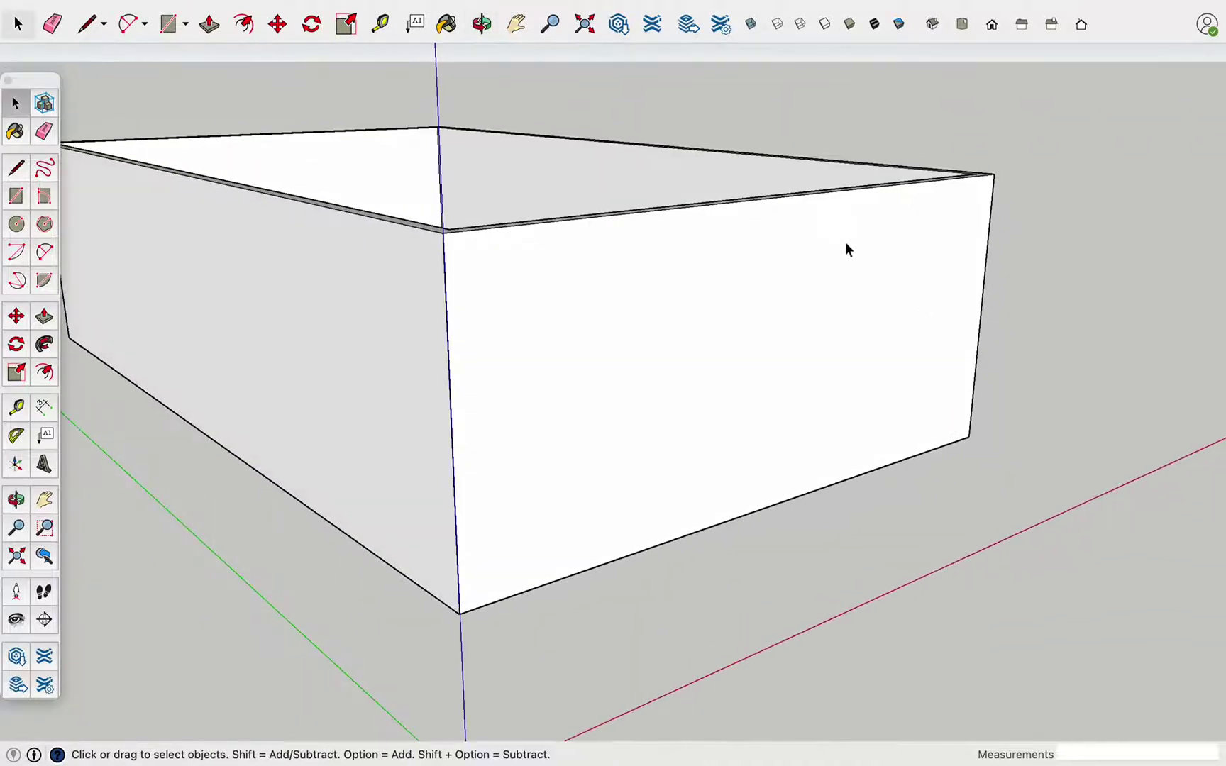
{"action": "middle_click_drag", "start_coordinate": [740, 253], "coordinate": [696, 299]}
{"action": "middle_click_drag", "start_coordinate": [811, 225], "coordinate": [704, 349]}
Reselect all the box geometry and group it with Cmd+G
{"action": "triple_click", "coordinate": [607, 400]}
{"action": "key", "text": "super+g"}
{"action": "mouse_move", "coordinate": [580, 417]}
{"action": "middle_mouse_down"}
{"action": "mouse_move", "coordinate": [572, 405]}
{"action": "mouse_move", "coordinate": [604, 413]}
{"action": "middle_mouse_up"}
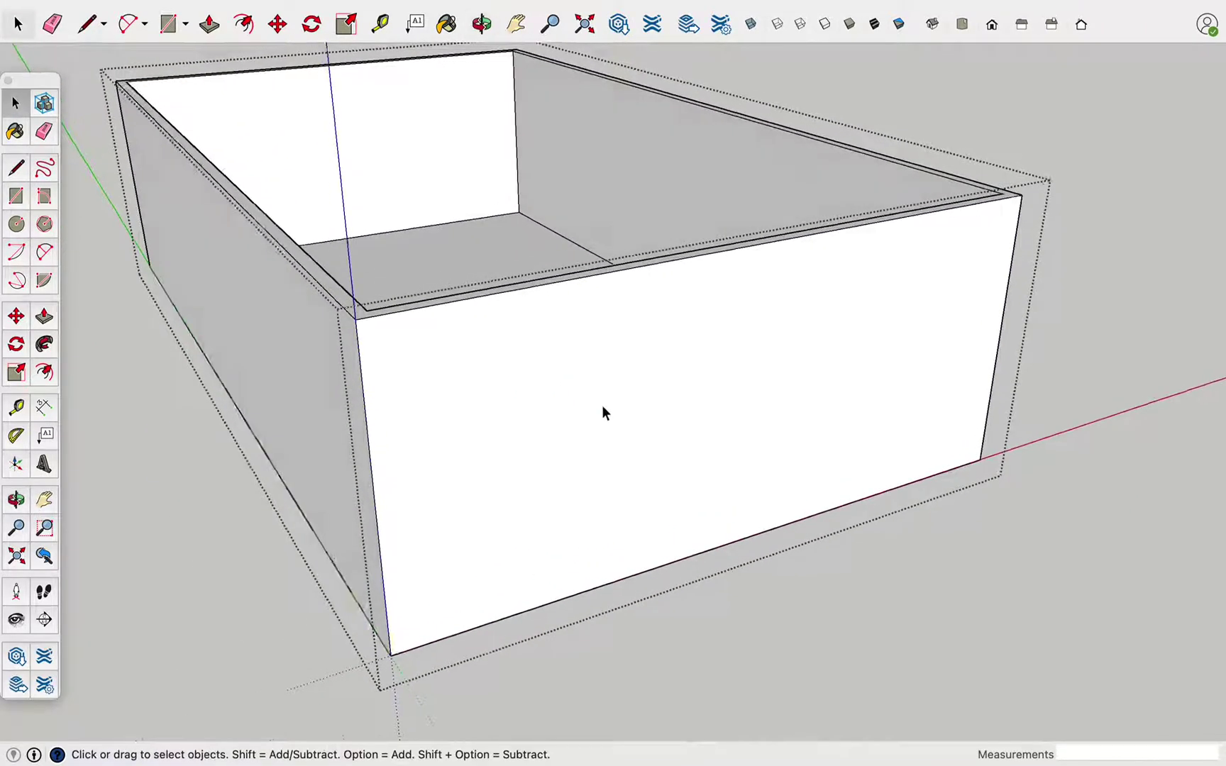
{"action": "scroll", "coordinate": [532, 416], "scroll_direction": "up", "scroll_amount": 3}
Draw a tall window rectangle on the front wall
{"action": "key", "text": "r"}
{"action": "left_click", "coordinate": [415, 355]}
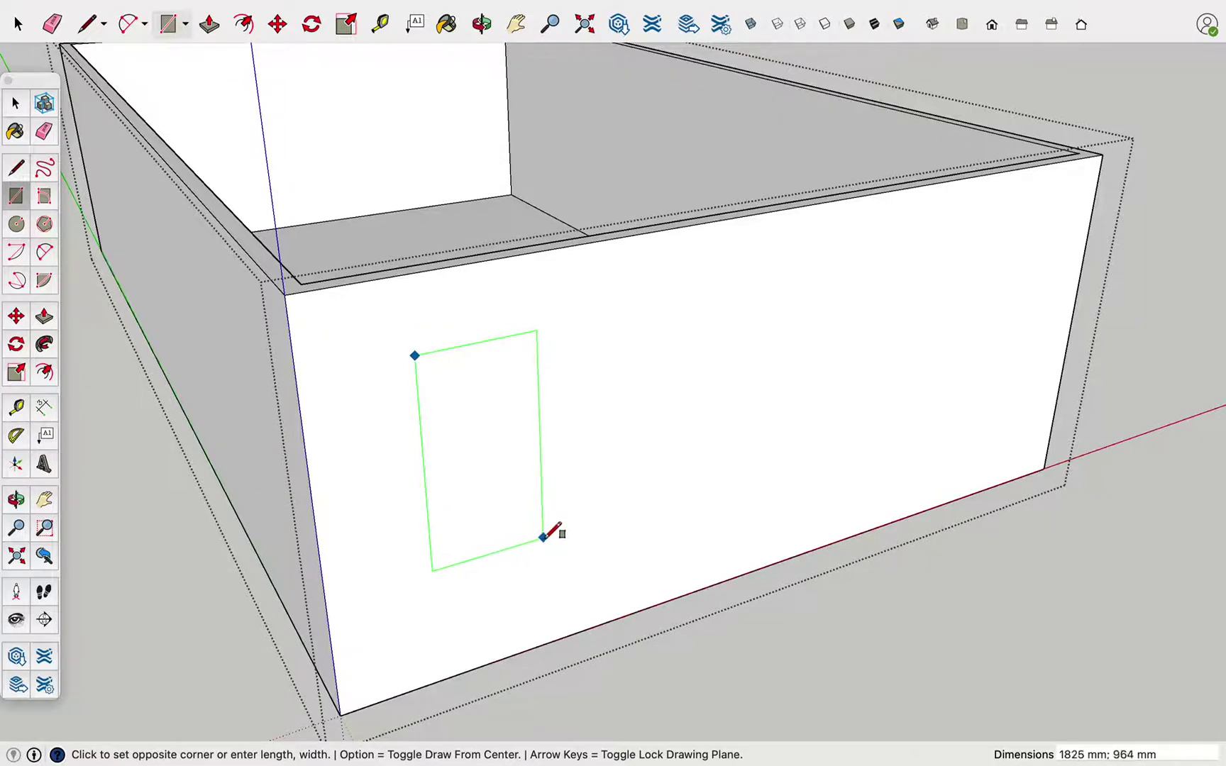
{"action": "left_click", "coordinate": [540, 561]}
{"action": "middle_click_drag", "start_coordinate": [501, 409], "coordinate": [590, 441]}
{"action": "scroll", "coordinate": [596, 436], "scroll_direction": "up", "scroll_amount": 2}
Push the window rectangle 150 mm through the wall to open it
{"action": "key", "text": "p"}
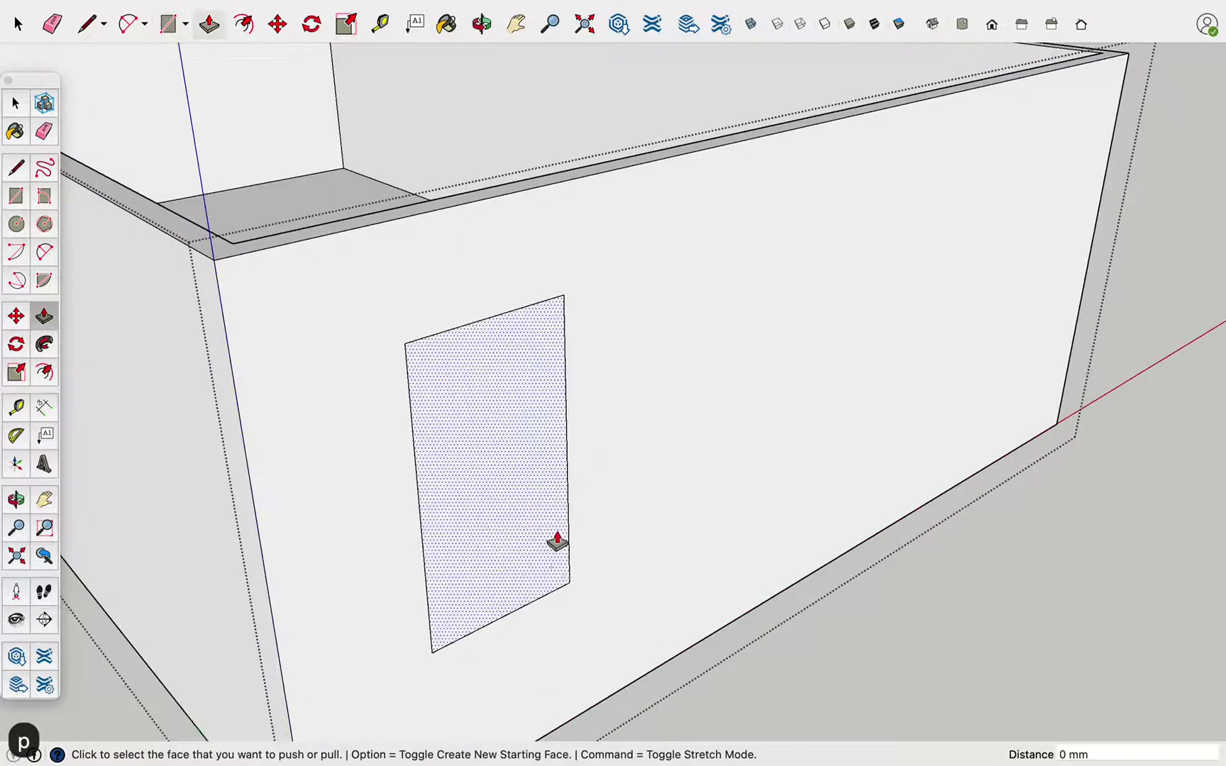
{"action": "left_click", "coordinate": [562, 567]}
{"action": "left_click", "coordinate": [506, 588]}
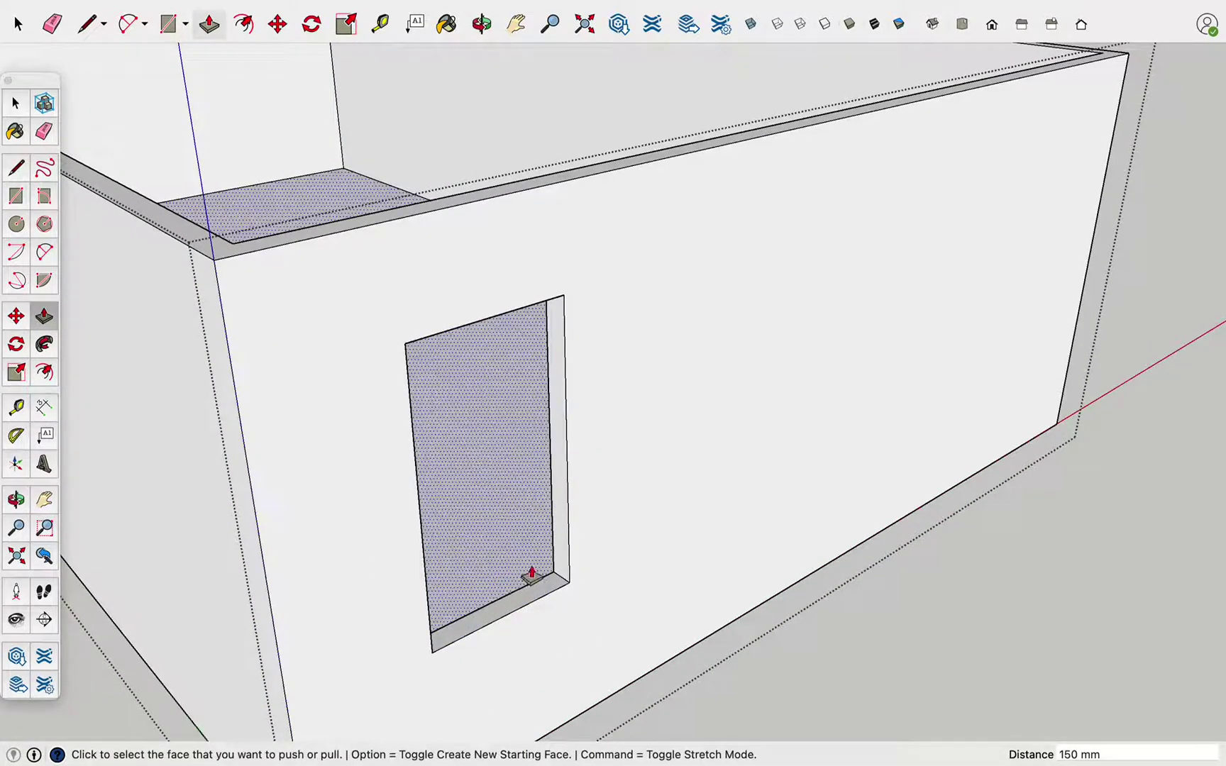
{"action": "key", "text": "space"}
{"action": "mouse_move", "coordinate": [813, 517]}
{"action": "middle_mouse_down"}
{"action": "mouse_move", "coordinate": [710, 461]}
{"action": "mouse_move", "coordinate": [793, 489]}
{"action": "middle_mouse_up"}
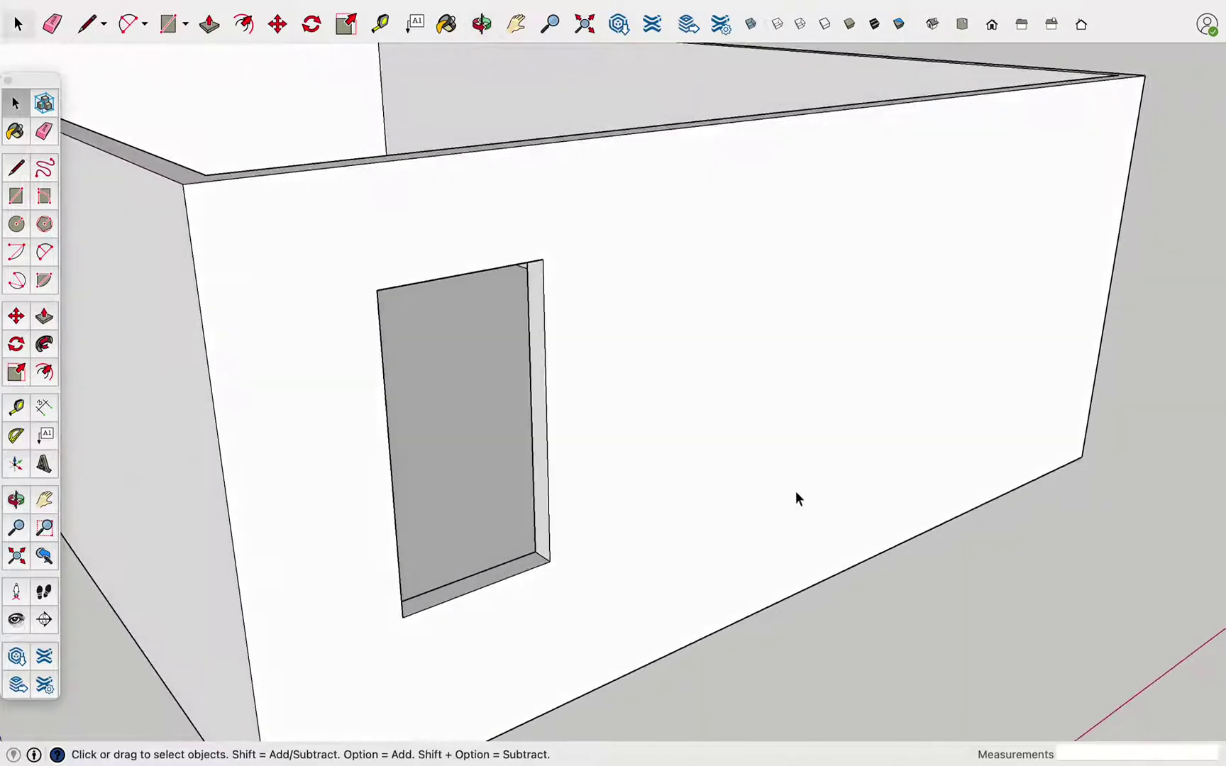
{"action": "middle_click_drag", "start_coordinate": [585, 393], "coordinate": [411, 334]}
Draw a corner-to-corner rectangle across the window opening to fill it with a face
{"action": "key", "text": "o"}
{"action": "mouse_move", "coordinate": [411, 334]}
{"action": "left_mouse_down"}
{"action": "mouse_move", "coordinate": [575, 274]}
{"action": "mouse_move", "coordinate": [697, 246]}
{"action": "mouse_move", "coordinate": [408, 399]}
{"action": "mouse_move", "coordinate": [246, 393]}
{"action": "left_mouse_up"}
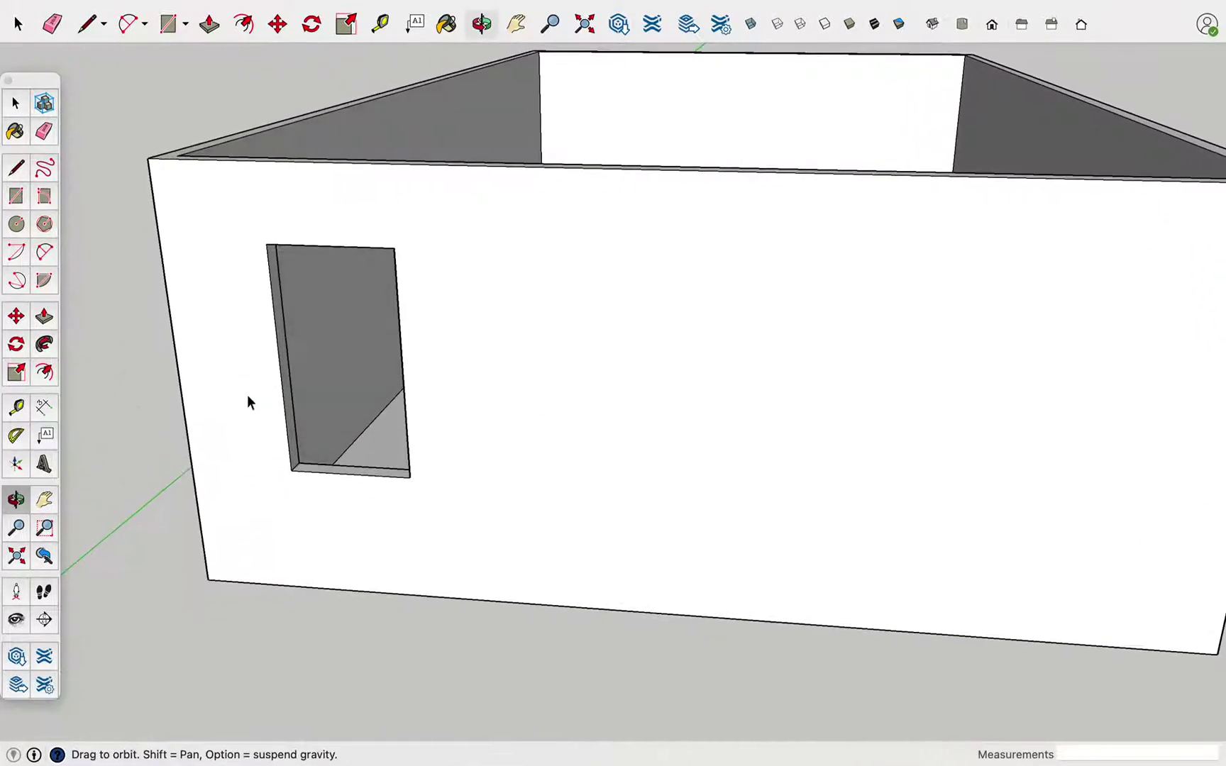
{"action": "key", "text": "space"}
{"action": "mouse_move", "coordinate": [343, 399]}
{"action": "middle_mouse_down"}
{"action": "mouse_move", "coordinate": [591, 369]}
{"action": "mouse_move", "coordinate": [566, 331]}
{"action": "mouse_move", "coordinate": [552, 403]}
{"action": "mouse_move", "coordinate": [489, 307]}
{"action": "mouse_move", "coordinate": [479, 241]}
{"action": "middle_mouse_up"}
{"action": "scroll", "coordinate": [591, 370], "scroll_direction": "up", "scroll_amount": 5}
{"action": "scroll", "coordinate": [541, 323], "scroll_direction": "up", "scroll_amount": 3}
{"action": "scroll", "coordinate": [474, 234], "scroll_direction": "up", "scroll_amount": 3}
{"action": "key", "text": "r"}
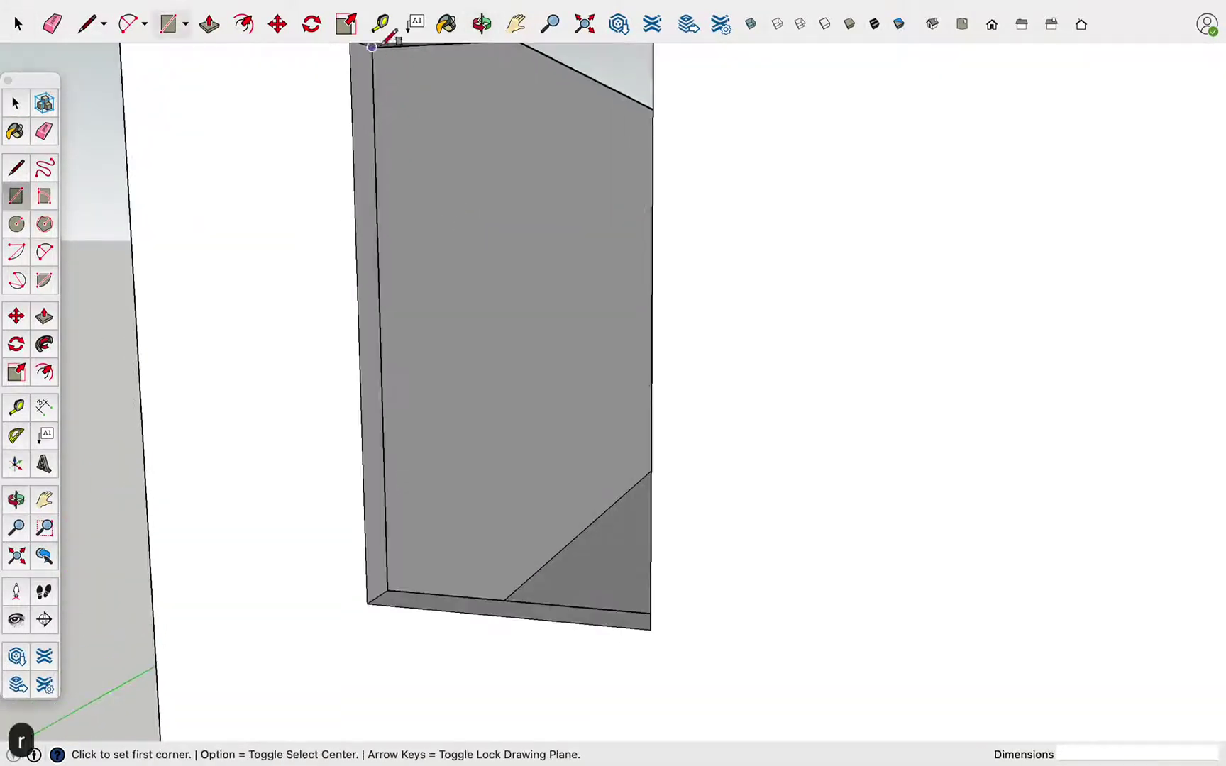
{"action": "left_click", "coordinate": [372, 47]}
{"action": "mouse_move", "coordinate": [383, 49]}
{"action": "middle_mouse_down"}
{"action": "mouse_move", "coordinate": [698, 514]}
{"action": "mouse_move", "coordinate": [905, 571]}
{"action": "mouse_move", "coordinate": [670, 627]}
{"action": "middle_mouse_up"}
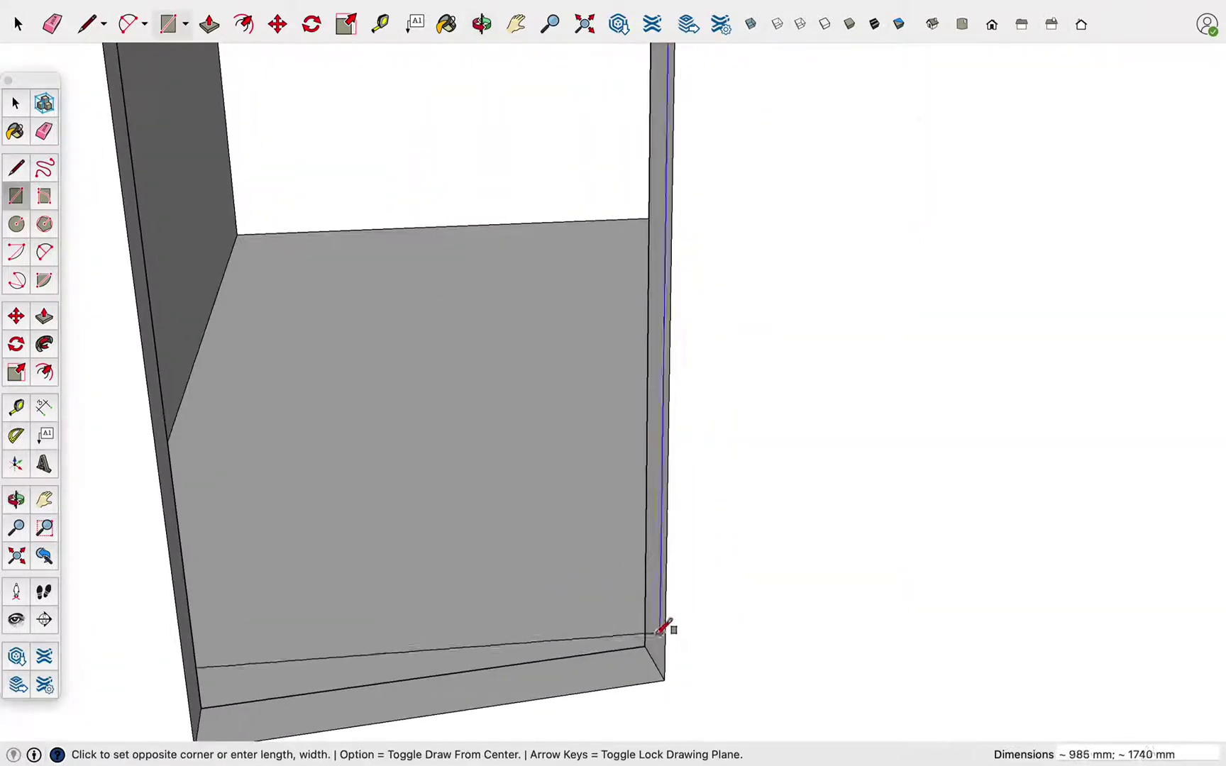
{"action": "left_click", "coordinate": [665, 632]}
{"action": "key", "text": "space"}
Zoom out and select the new face filling the opening
{"action": "scroll", "coordinate": [703, 461], "scroll_direction": "down", "scroll_amount": 2}
{"action": "scroll", "coordinate": [681, 428], "scroll_direction": "down", "scroll_amount": 2}
{"action": "mouse_move", "coordinate": [689, 427]}
{"action": "middle_mouse_down"}
{"action": "mouse_move", "coordinate": [676, 411]}
{"action": "mouse_move", "coordinate": [708, 393]}
{"action": "mouse_move", "coordinate": [752, 425]}
{"action": "mouse_move", "coordinate": [634, 288]}
{"action": "middle_mouse_up"}
{"action": "left_click", "coordinate": [634, 288]}
{"action": "key", "text": "f"}
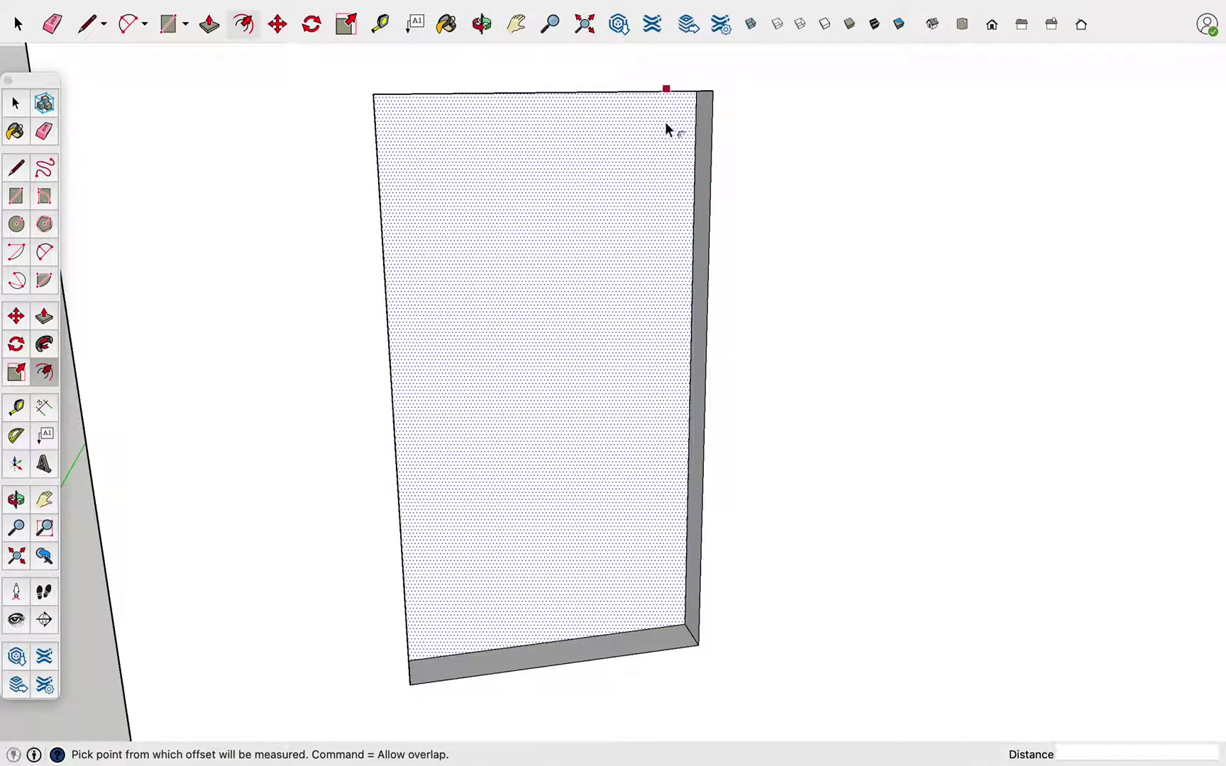
Offset the window face 50 mm inward and delete the inner face
{"action": "left_click", "coordinate": [668, 127]}
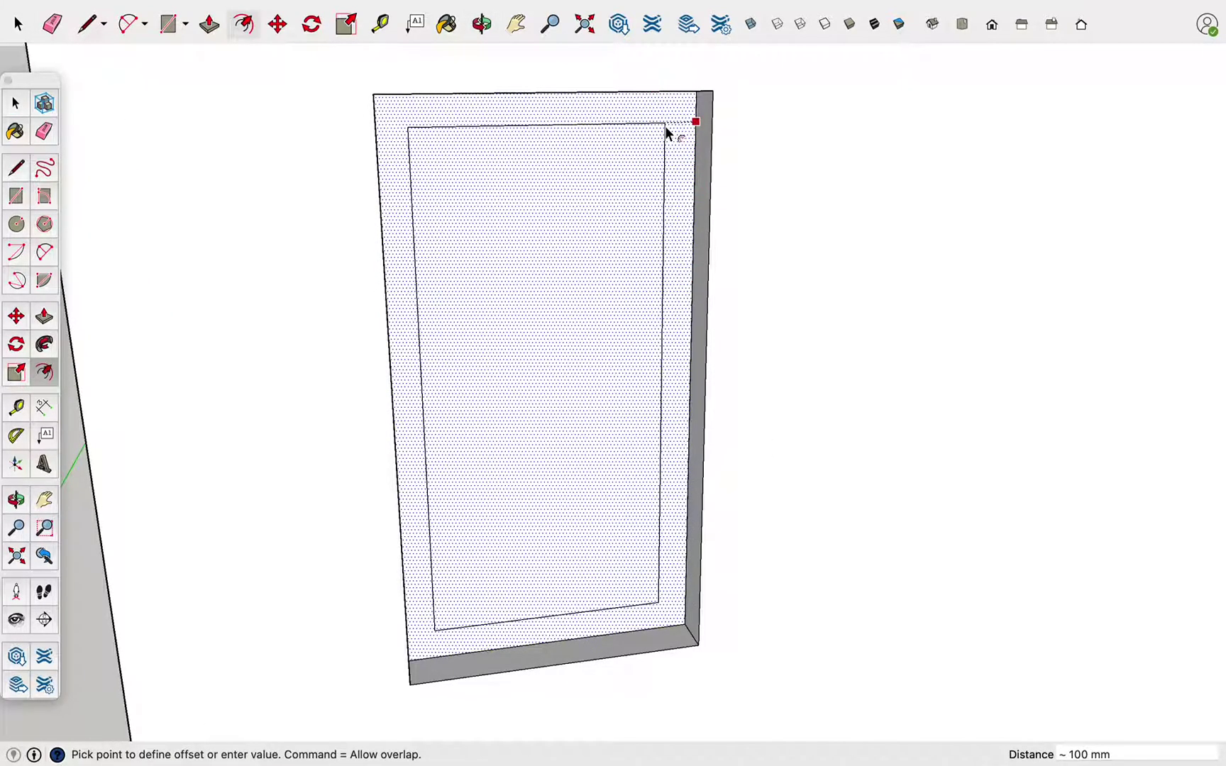
{"action": "key", "text": "Return"}
{"action": "key", "text": "space"}
{"action": "mouse_move", "coordinate": [664, 146]}
{"action": "middle_mouse_down"}
{"action": "mouse_move", "coordinate": [522, 428]}
{"action": "mouse_move", "coordinate": [746, 426]}
{"action": "mouse_move", "coordinate": [725, 415]}
{"action": "mouse_move", "coordinate": [768, 454]}
{"action": "mouse_move", "coordinate": [700, 506]}
{"action": "middle_mouse_up"}
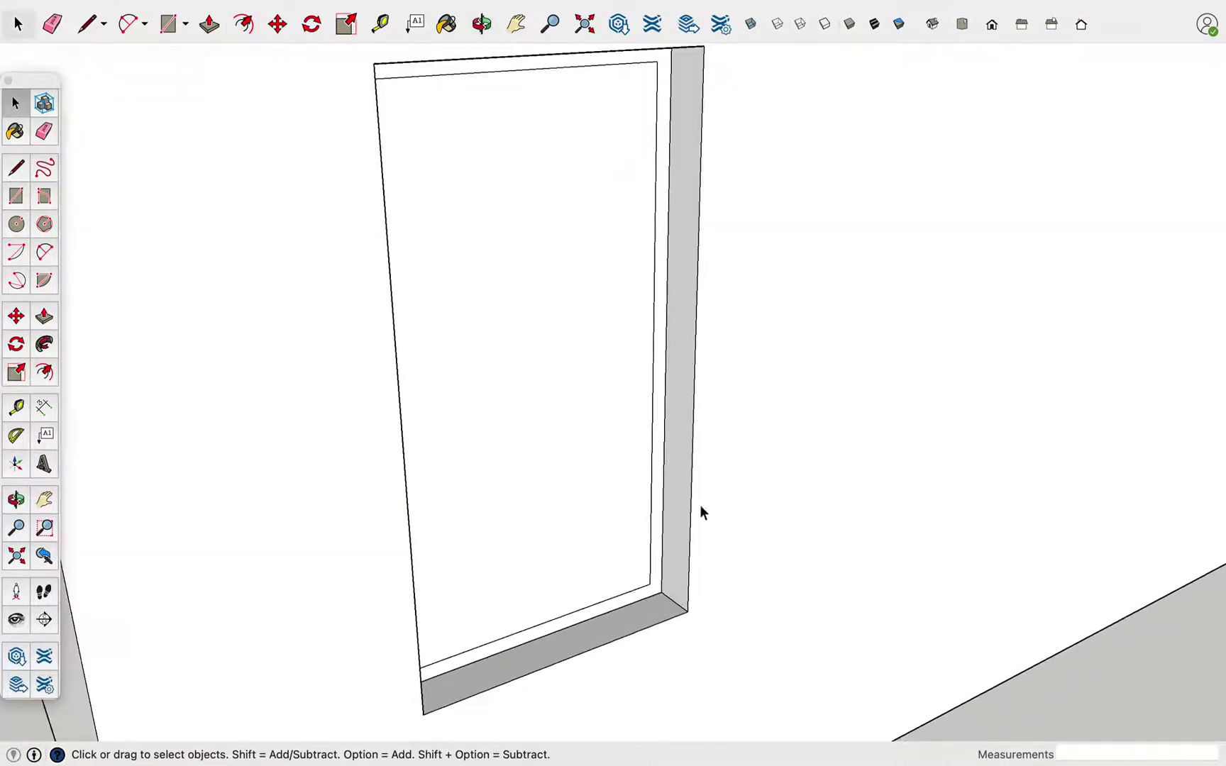
{"action": "left_click", "coordinate": [570, 460]}
{"action": "key", "text": "BackSpace"}
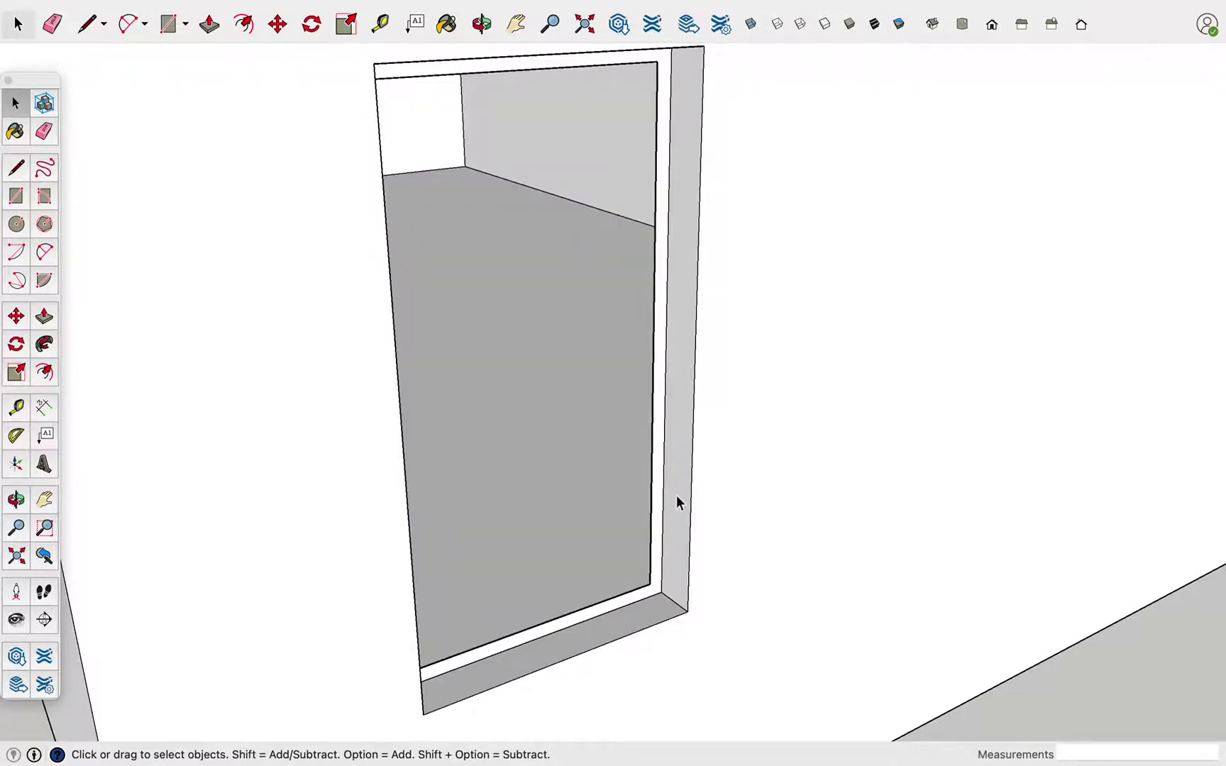
Pull the remaining frame face outward to give the frame depth
{"action": "key", "text": "p"}
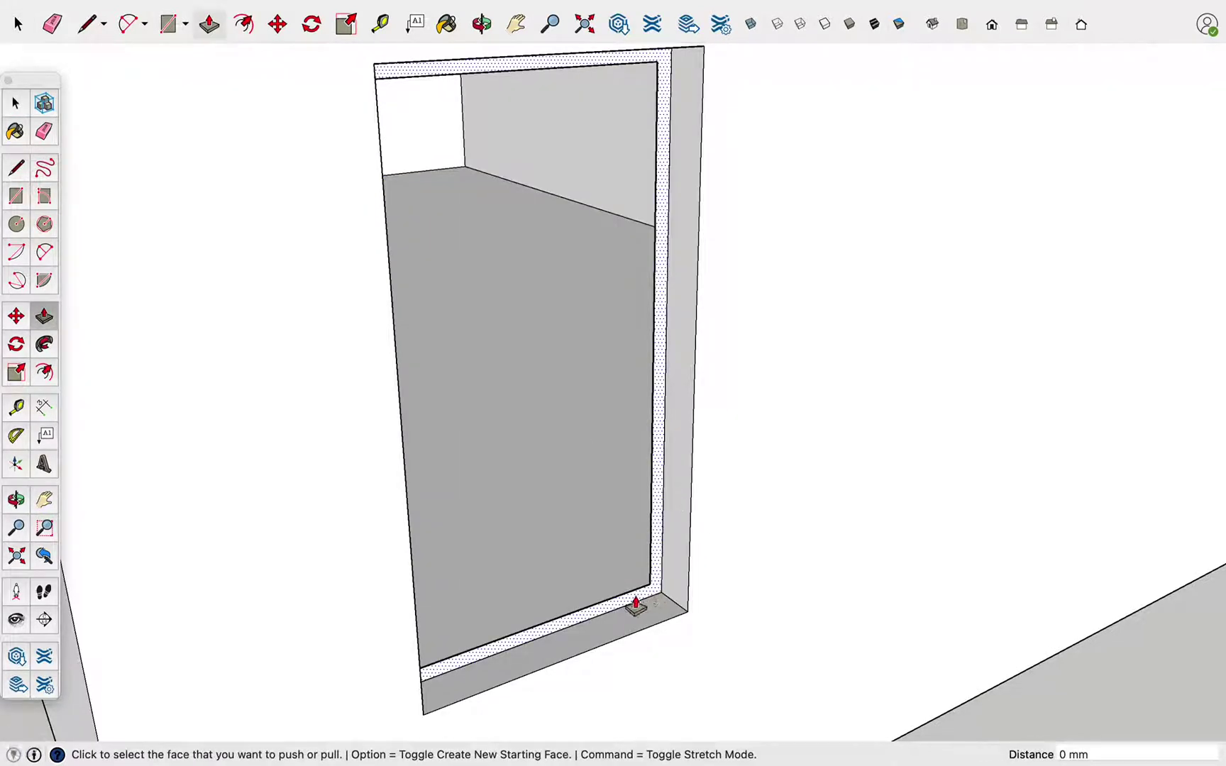
{"action": "left_click", "coordinate": [636, 607]}
{"action": "left_click", "coordinate": [638, 638]}
{"action": "key", "text": "space"}
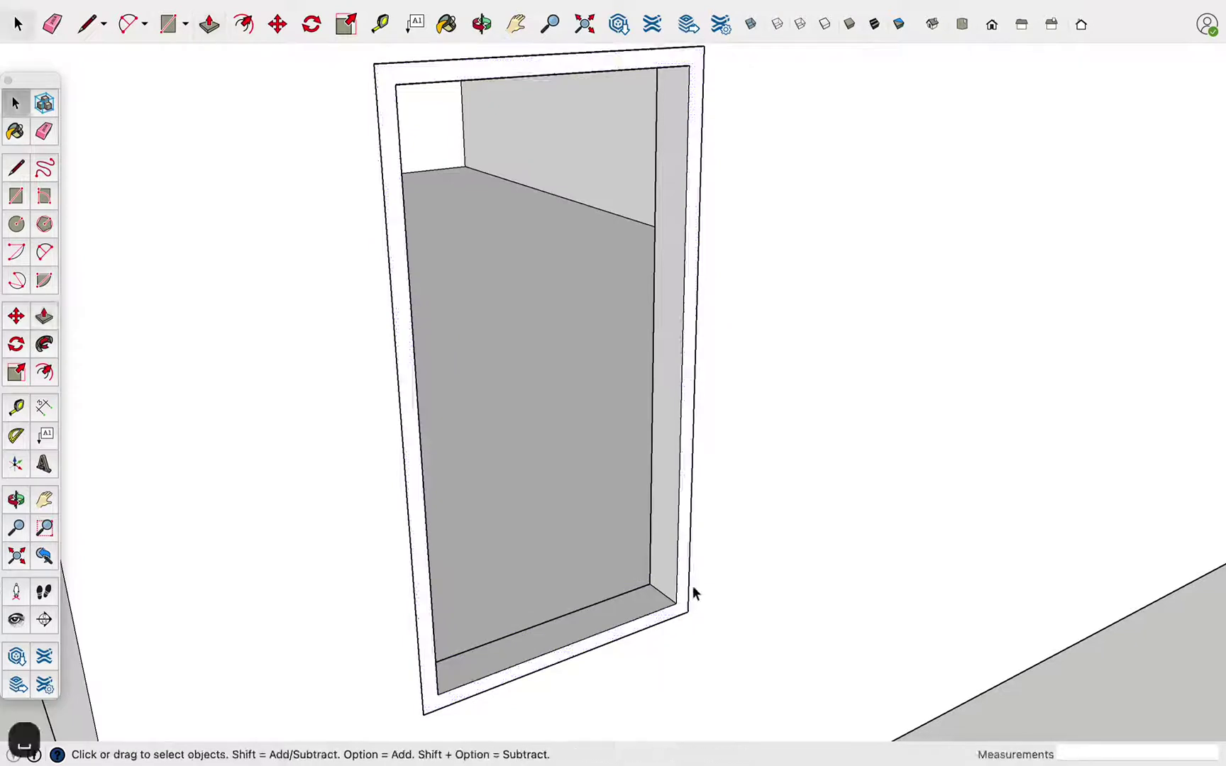
{"action": "scroll", "coordinate": [741, 567], "scroll_direction": "down", "scroll_amount": 3}
{"action": "mouse_move", "coordinate": [770, 506]}
{"action": "middle_mouse_down"}
{"action": "mouse_move", "coordinate": [369, 282]}
{"action": "mouse_move", "coordinate": [787, 282]}
{"action": "mouse_move", "coordinate": [738, 364]}
{"action": "mouse_move", "coordinate": [784, 339]}
{"action": "middle_mouse_up"}
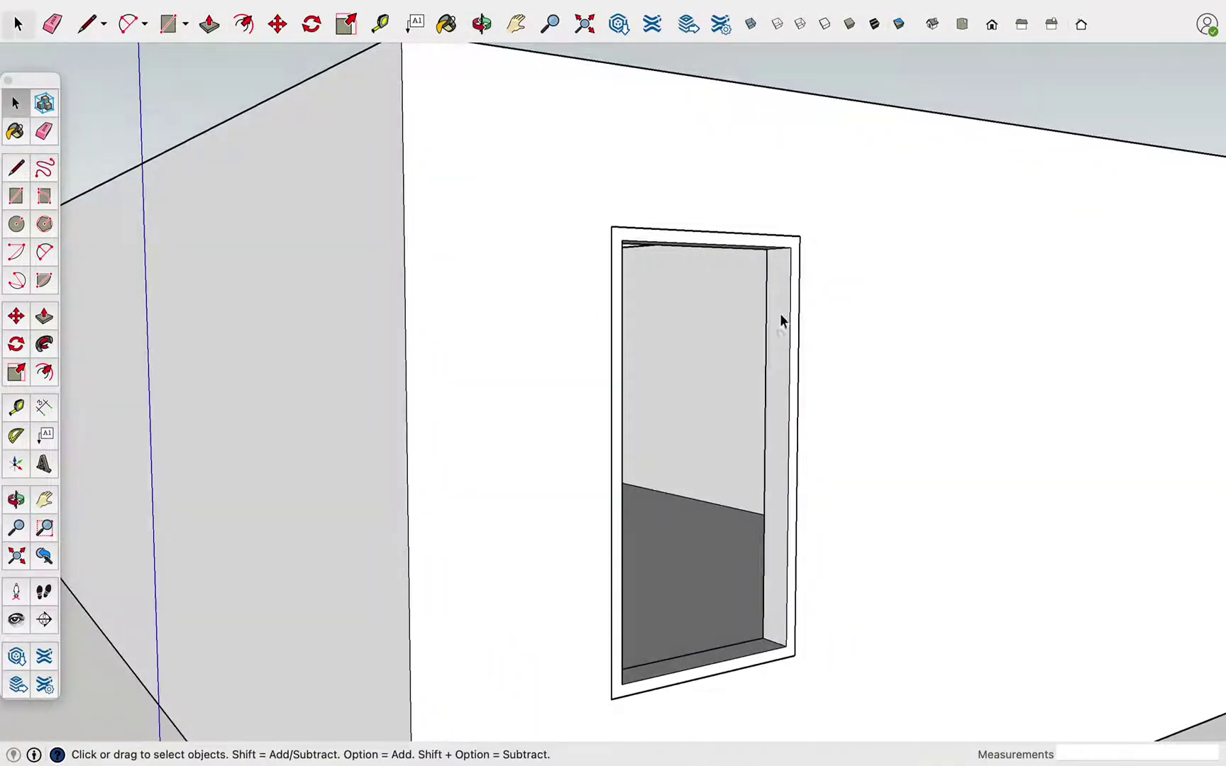
Make the whole frame a component named 'window', replacing the existing definition
{"action": "triple_click", "coordinate": [791, 255]}
{"action": "right_click", "coordinate": [777, 315]}
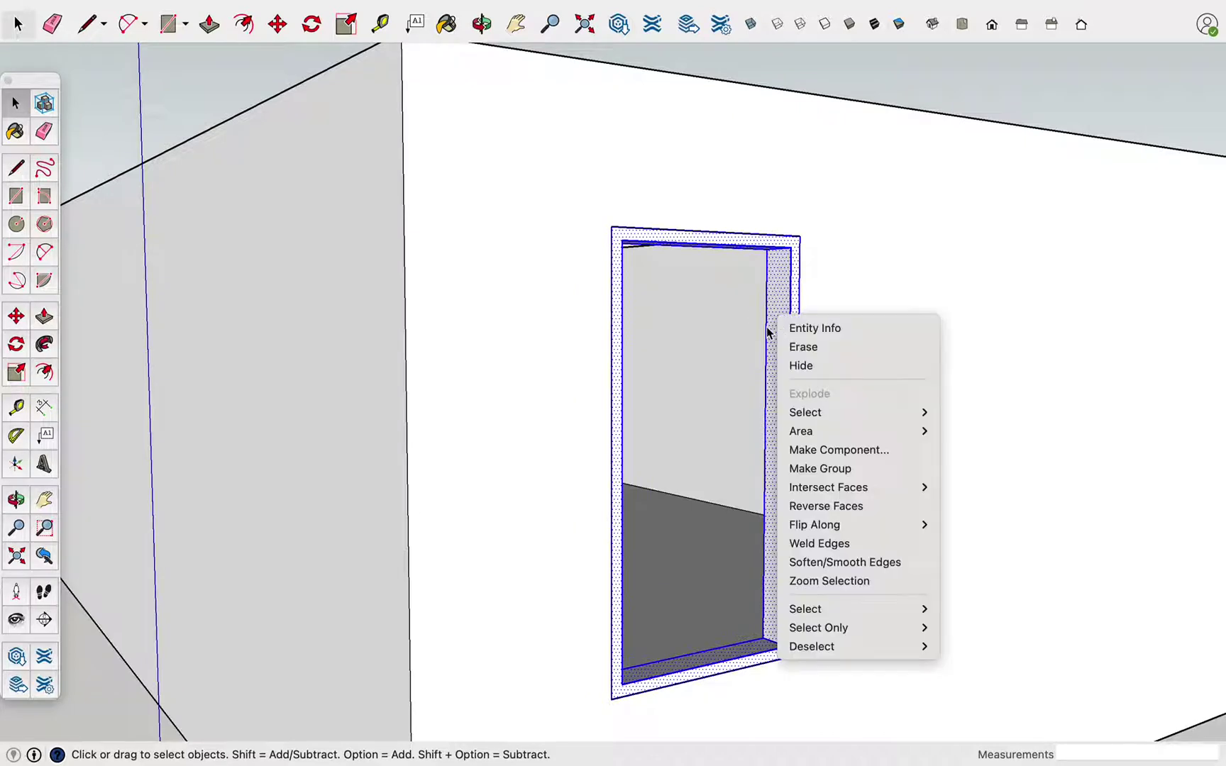
{"action": "left_click", "coordinate": [845, 451]}
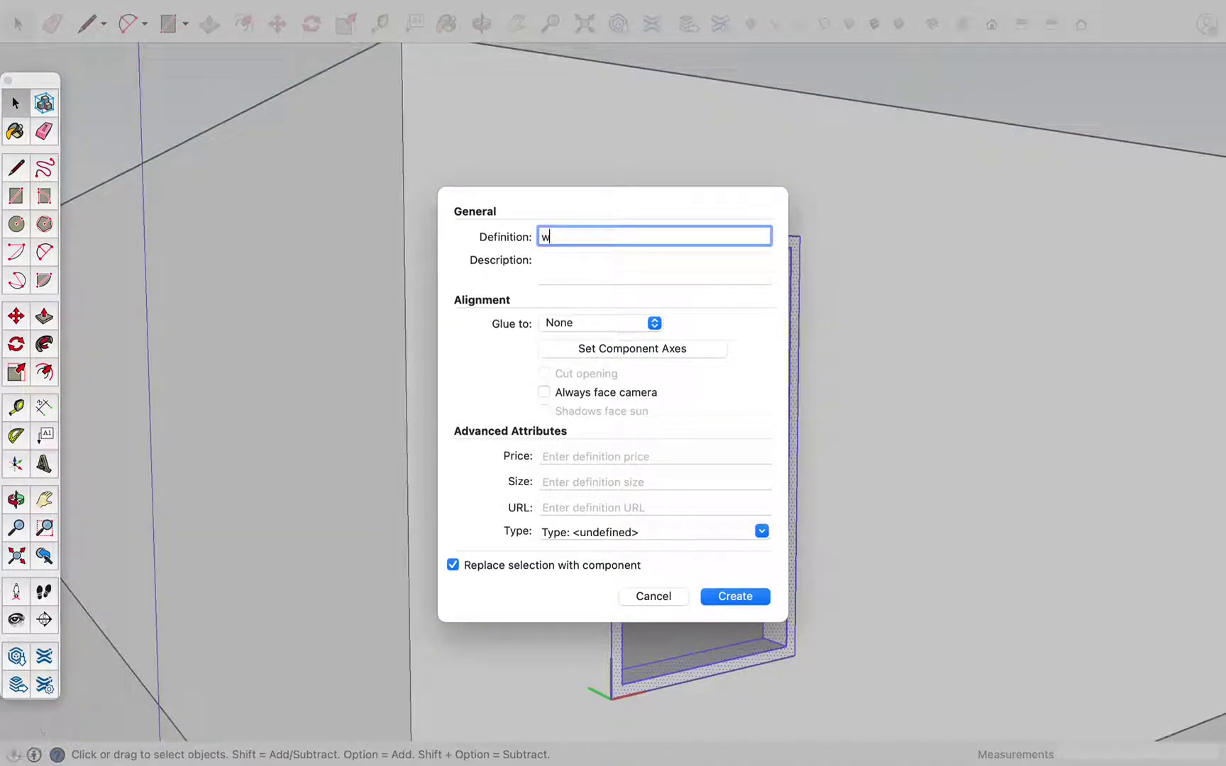
{"action": "type", "text": "indow"}
{"action": "key", "text": "Return"}
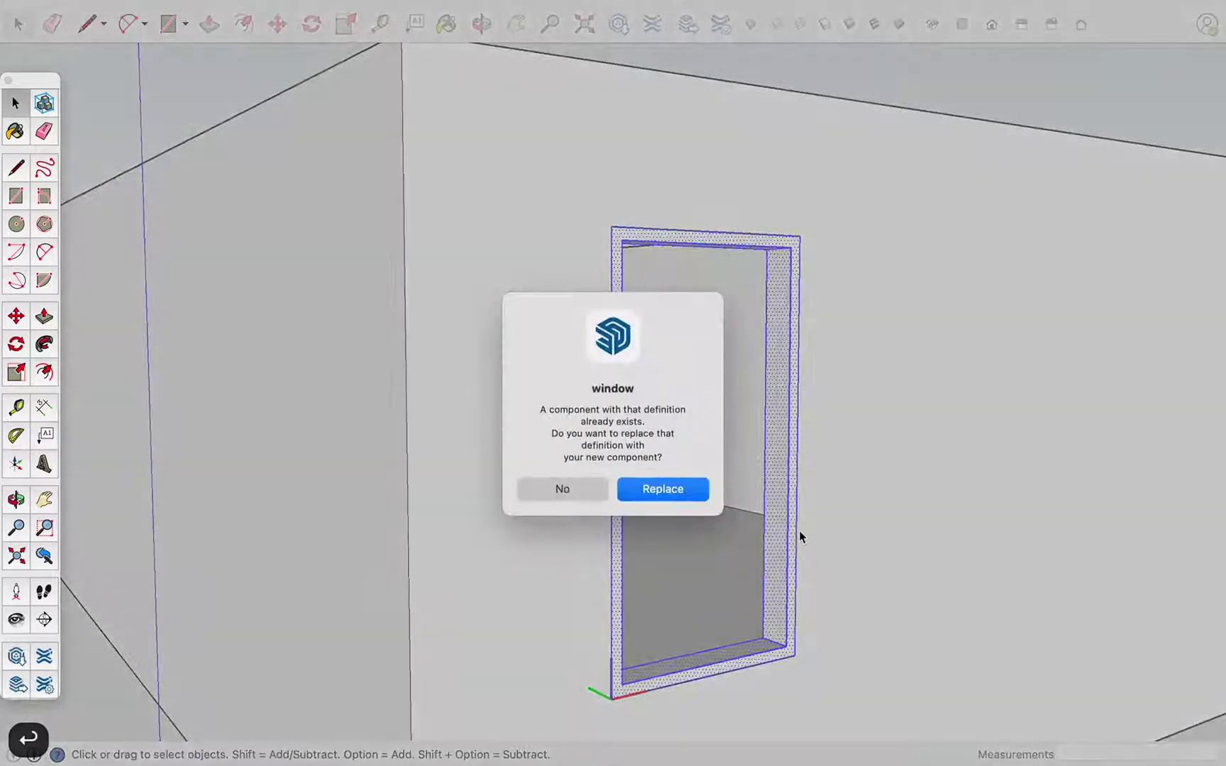
{"action": "left_click", "coordinate": [673, 490]}
{"action": "middle_click_drag", "start_coordinate": [923, 437], "coordinate": [385, 570]}
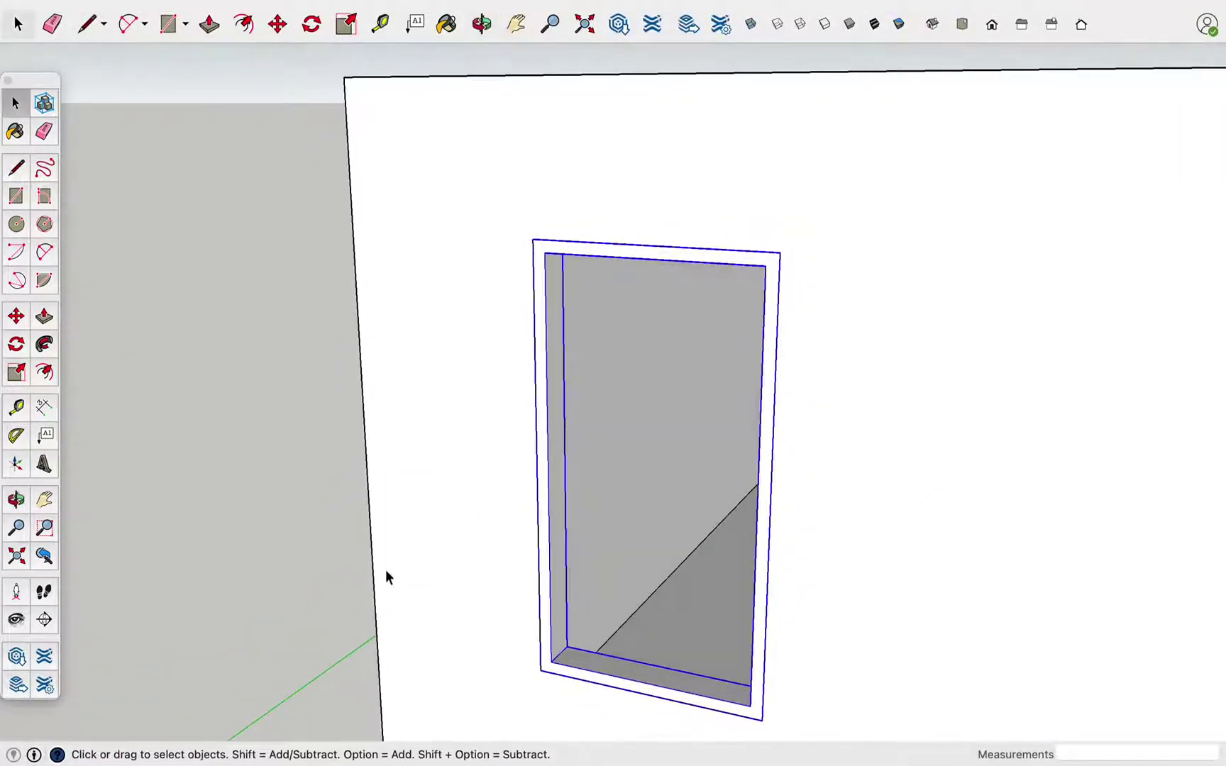
Zoom in on the window frame and open the component for editing
{"action": "middle_click_drag", "start_coordinate": [289, 599], "coordinate": [514, 547]}
{"action": "scroll", "coordinate": [659, 593], "scroll_direction": "up", "scroll_amount": 3}
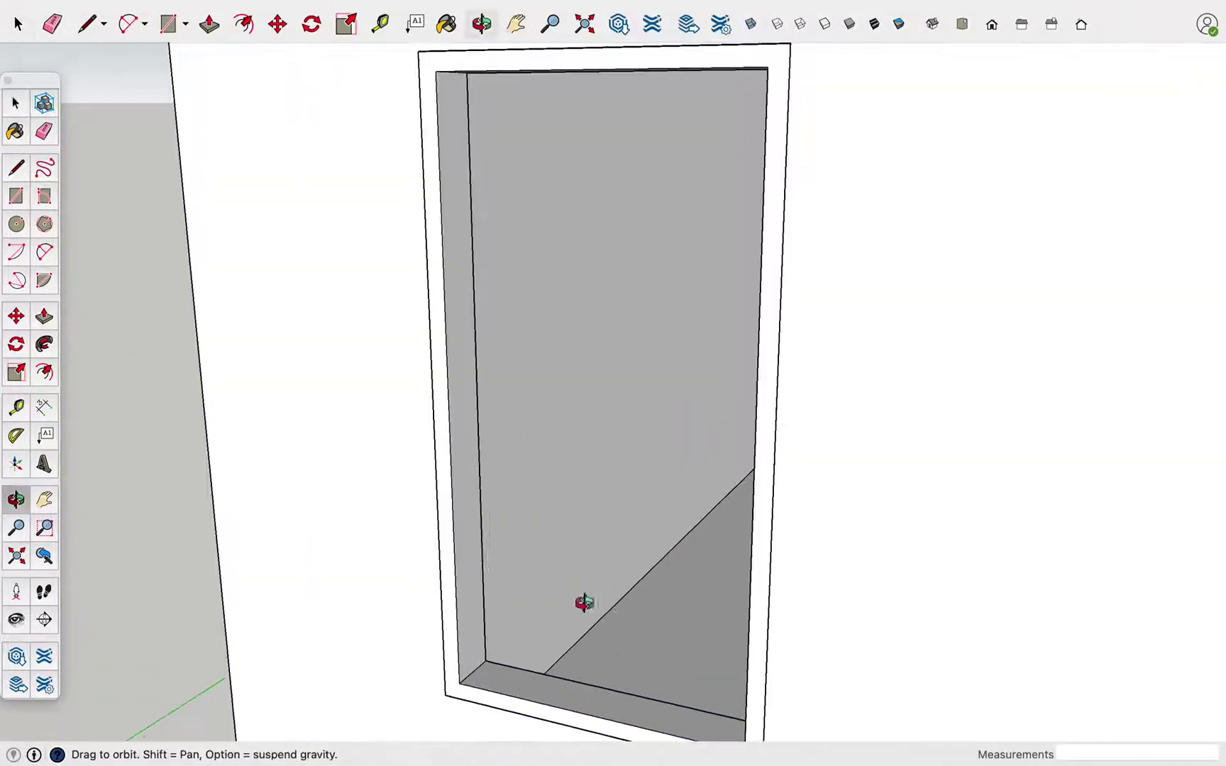
{"action": "scroll", "coordinate": [508, 603], "scroll_direction": "up", "scroll_amount": 2}
{"action": "middle_click_drag", "start_coordinate": [508, 603], "coordinate": [507, 555]}
{"action": "scroll", "coordinate": [507, 556], "scroll_direction": "up", "scroll_amount": 2}
{"action": "scroll", "coordinate": [532, 426], "scroll_direction": "down", "scroll_amount": 2}
{"action": "mouse_move", "coordinate": [559, 377]}
{"action": "middle_mouse_down"}
{"action": "mouse_move", "coordinate": [596, 383]}
{"action": "mouse_move", "coordinate": [619, 460]}
{"action": "middle_mouse_up"}
{"action": "double_click", "coordinate": [554, 383]}
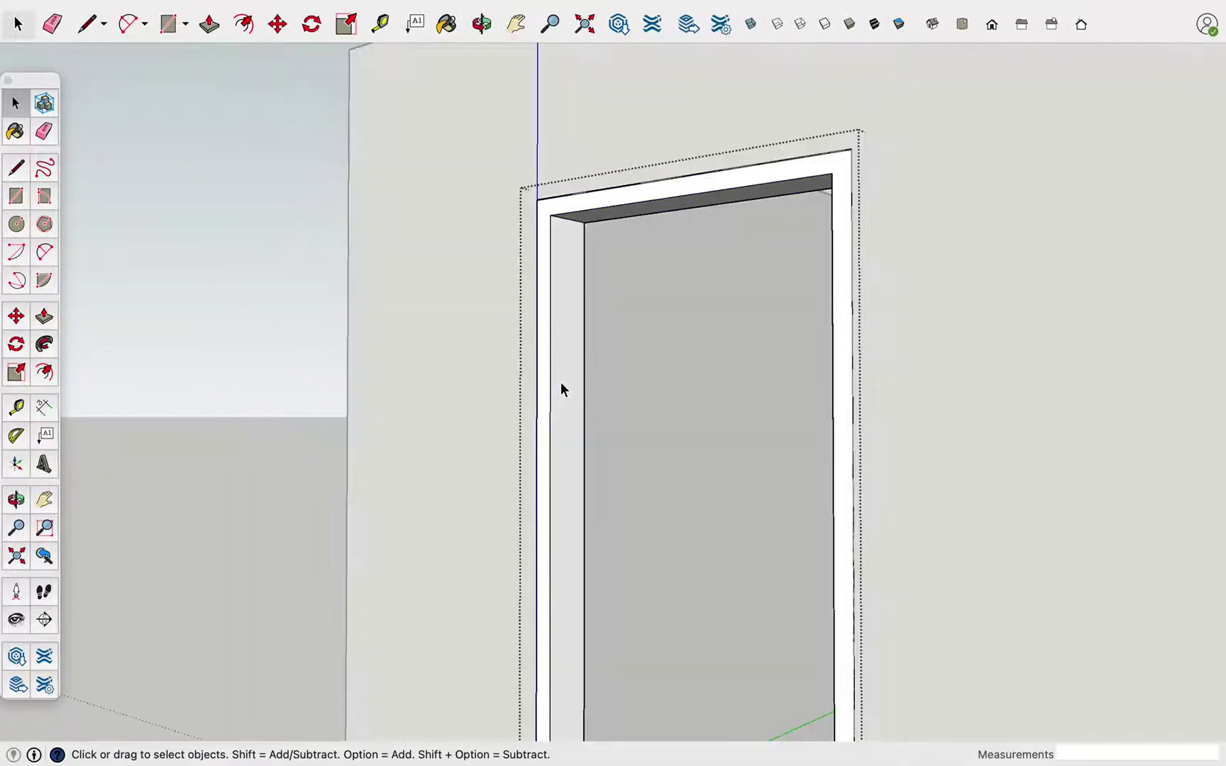
Draw a pane rectangle corner to corner inside the frame
{"action": "middle_click_drag", "start_coordinate": [564, 355], "coordinate": [526, 276]}
{"action": "key", "text": "r"}
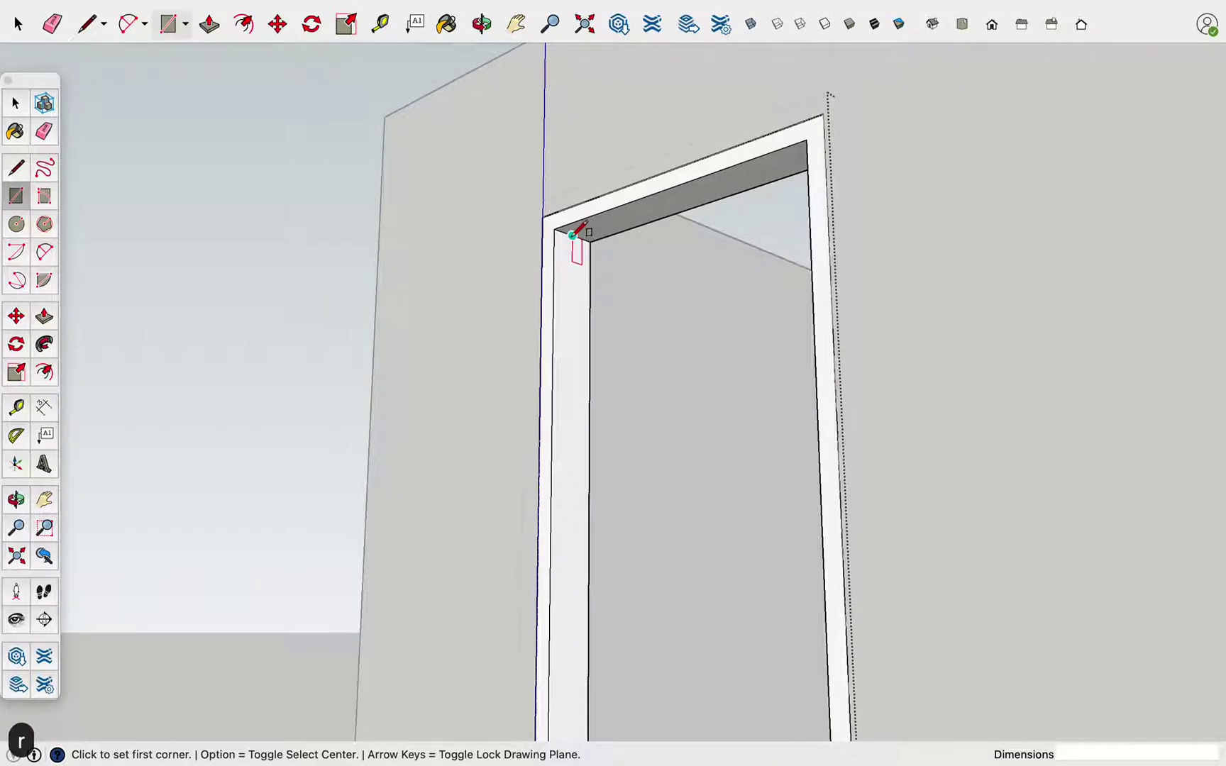
{"action": "left_click", "coordinate": [572, 234]}
{"action": "mouse_move", "coordinate": [770, 410]}
{"action": "middle_mouse_down"}
{"action": "mouse_move", "coordinate": [1094, 643]}
{"action": "mouse_move", "coordinate": [792, 623]}
{"action": "mouse_move", "coordinate": [971, 724]}
{"action": "middle_mouse_up"}
{"action": "left_click", "coordinate": [788, 611]}
{"action": "key", "text": "space"}
{"action": "middle_click_drag", "start_coordinate": [788, 611], "coordinate": [886, 573]}
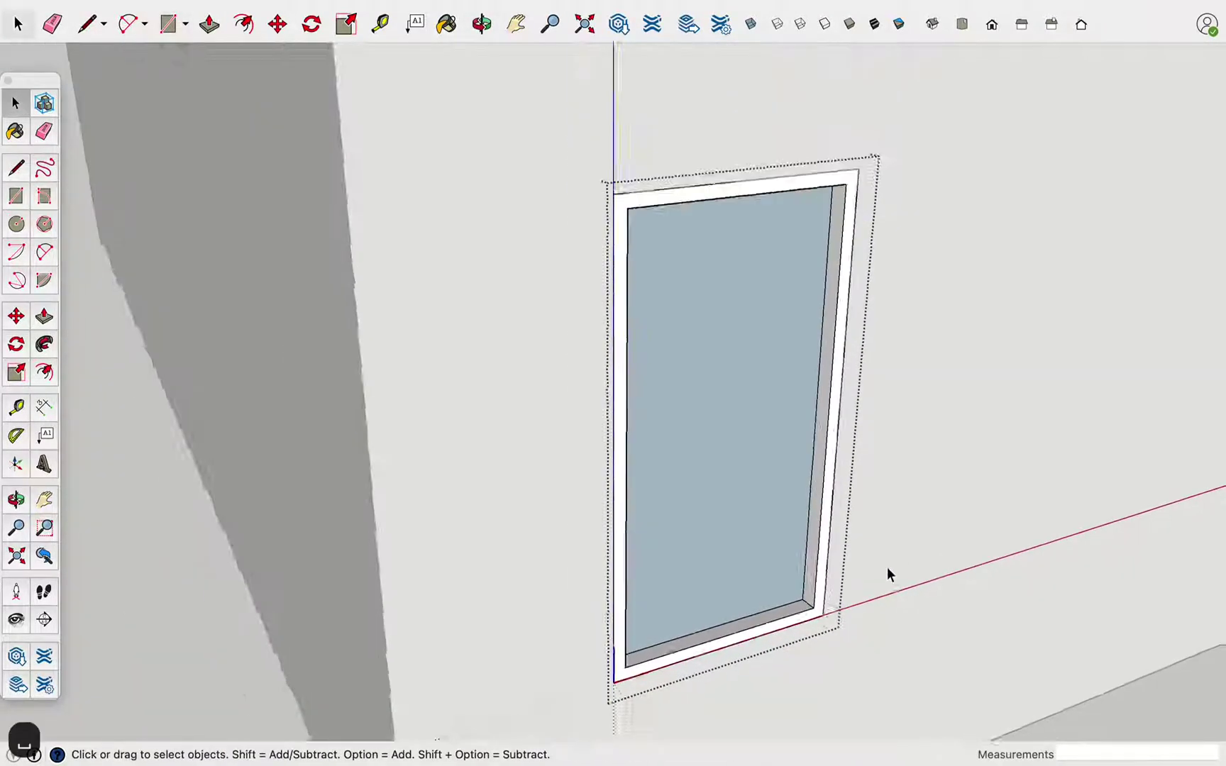
{"action": "scroll", "coordinate": [887, 573], "scroll_direction": "down", "scroll_amount": 3}
{"action": "mouse_move", "coordinate": [956, 506]}
{"action": "middle_mouse_down"}
{"action": "mouse_move", "coordinate": [785, 485]}
{"action": "mouse_move", "coordinate": [837, 542]}
{"action": "mouse_move", "coordinate": [604, 449]}
{"action": "mouse_move", "coordinate": [525, 375]}
{"action": "mouse_move", "coordinate": [607, 350]}
{"action": "mouse_move", "coordinate": [944, 470]}
{"action": "middle_mouse_up"}
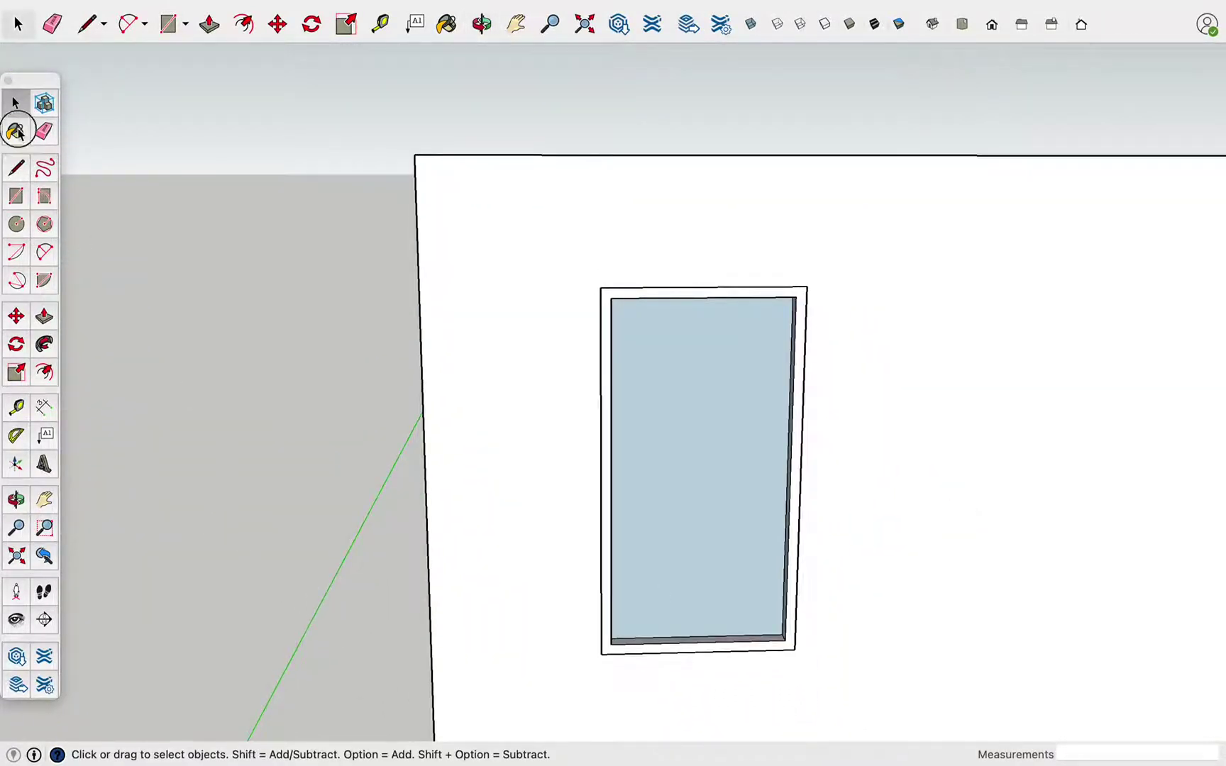
Paint the window pane with the blue Glass and Mirrors material
{"action": "left_click", "coordinate": [17, 132]}
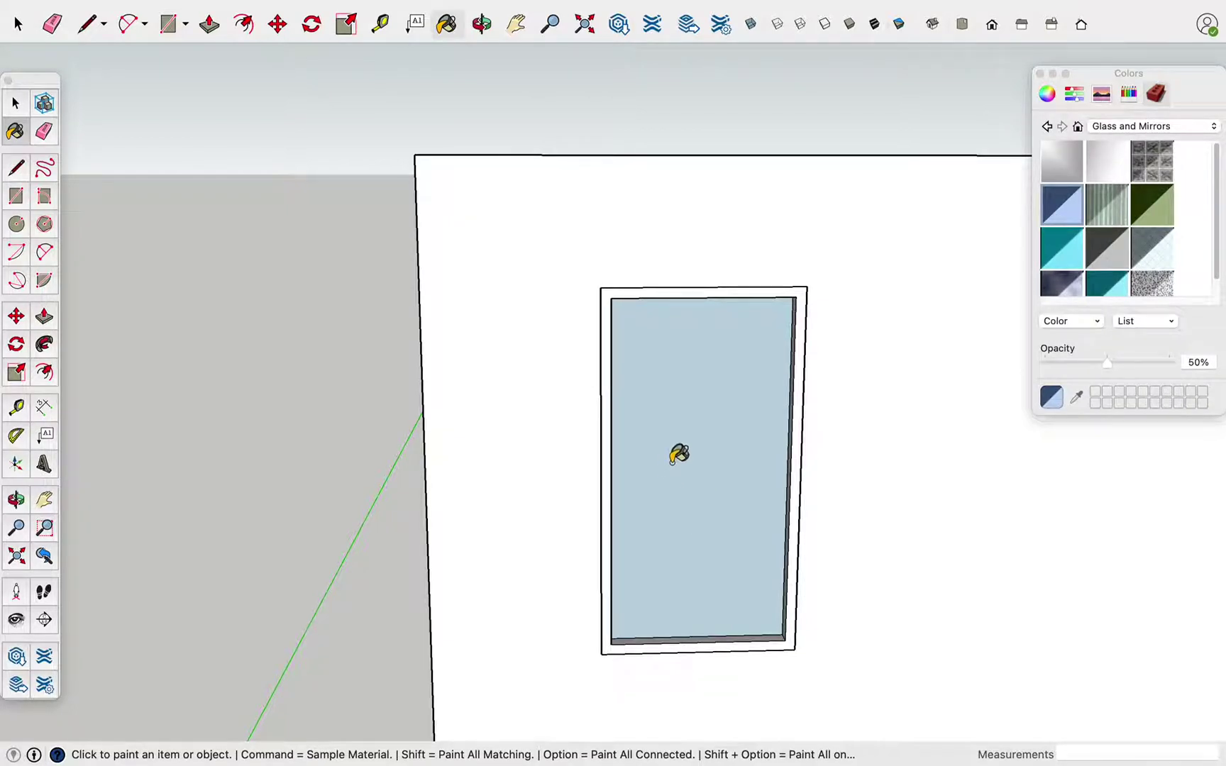
{"action": "key", "text": "space"}
{"action": "left_click", "coordinate": [672, 471]}
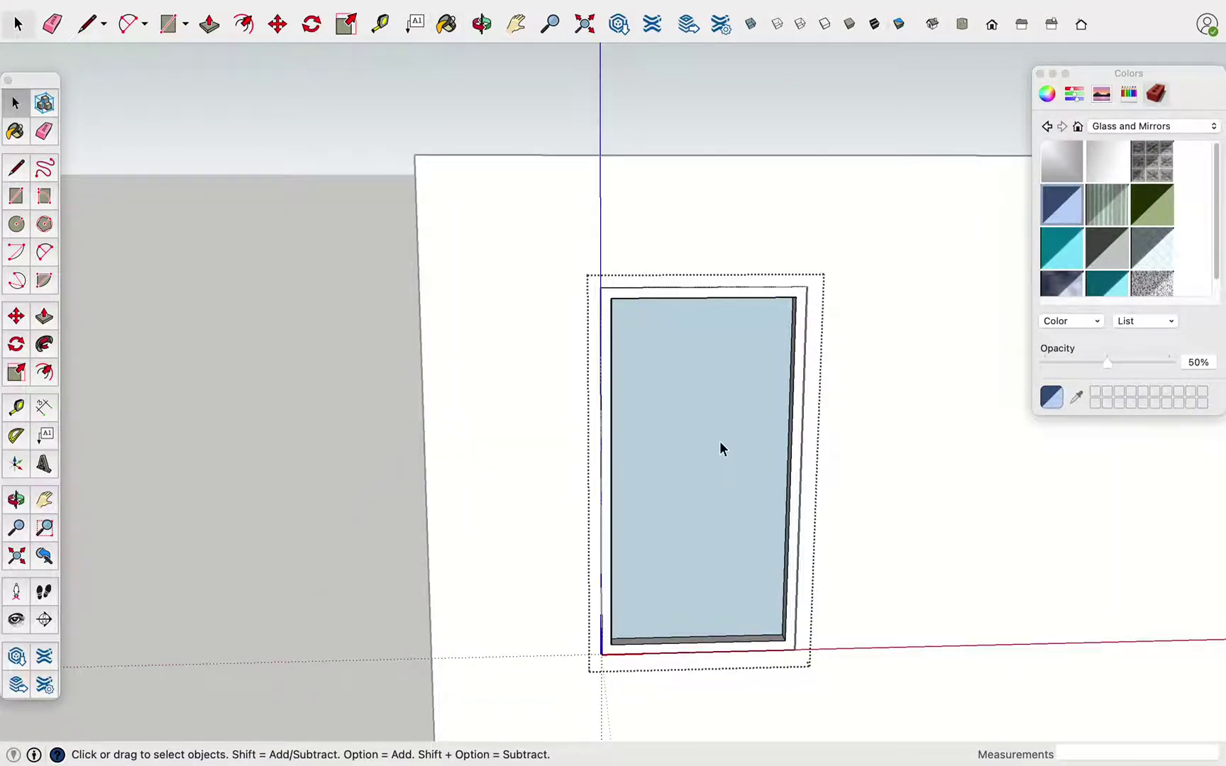
{"action": "double_click", "coordinate": [721, 443]}
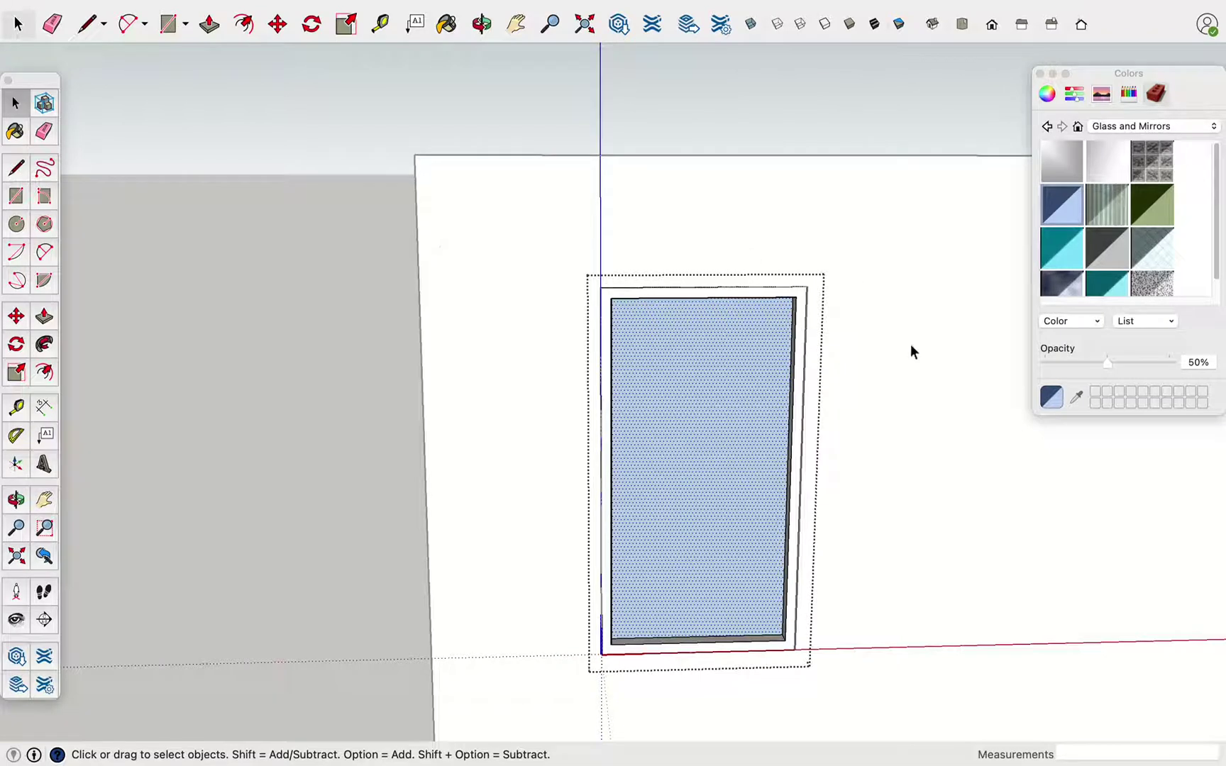
{"action": "left_click", "coordinate": [210, 451]}
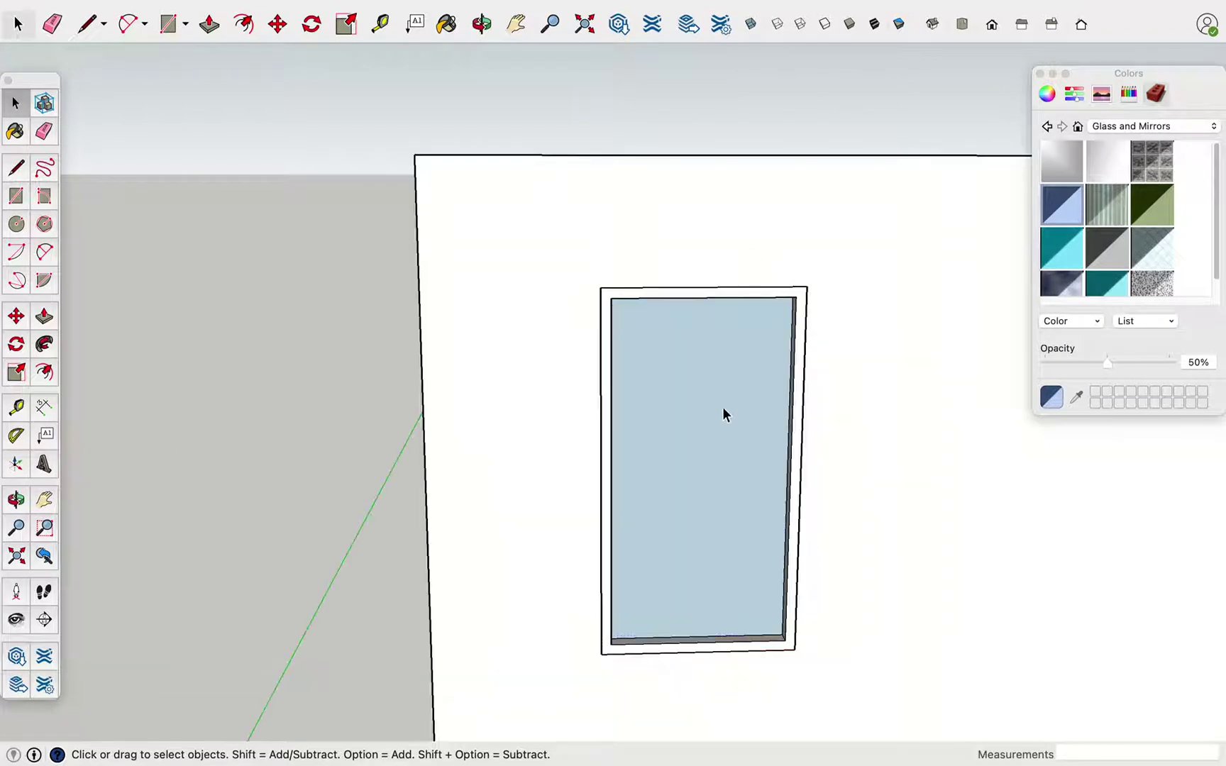
{"action": "left_click", "coordinate": [1063, 205]}
{"action": "left_click", "coordinate": [746, 426]}
Exit the window component, close the Colors panel and orbit to view the interior
{"action": "key", "text": "space"}
{"action": "left_click", "coordinate": [266, 518]}
{"action": "left_click", "coordinate": [1040, 74]}
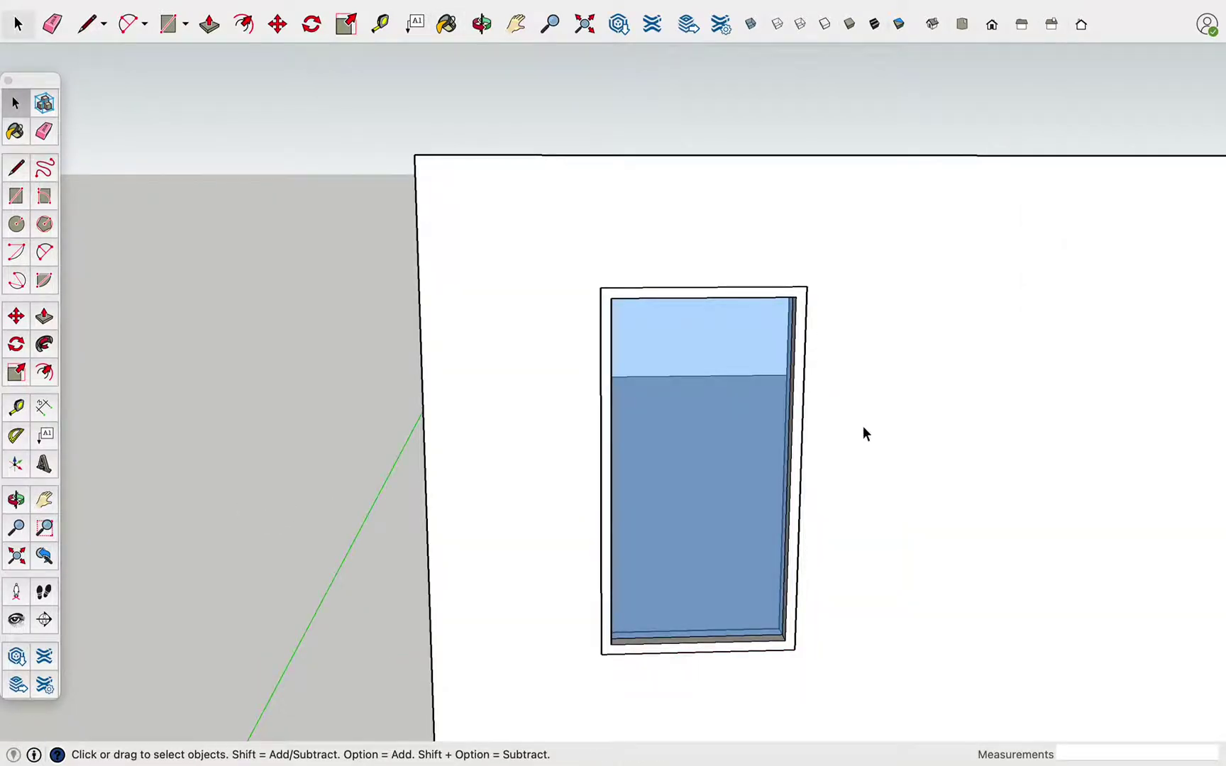
{"action": "middle_click_drag", "start_coordinate": [863, 430], "coordinate": [882, 462]}
{"action": "key", "text": "o"}
{"action": "mouse_move", "coordinate": [747, 503]}
{"action": "left_mouse_down"}
{"action": "mouse_move", "coordinate": [691, 543]}
{"action": "mouse_move", "coordinate": [1053, 549]}
{"action": "mouse_move", "coordinate": [971, 577]}
{"action": "mouse_move", "coordinate": [861, 561]}
{"action": "mouse_move", "coordinate": [895, 564]}
{"action": "mouse_move", "coordinate": [973, 523]}
{"action": "mouse_move", "coordinate": [750, 484]}
{"action": "mouse_move", "coordinate": [563, 485]}
{"action": "mouse_move", "coordinate": [547, 424]}
{"action": "mouse_move", "coordinate": [1028, 520]}
{"action": "left_mouse_up"}
{"action": "key", "text": "space"}
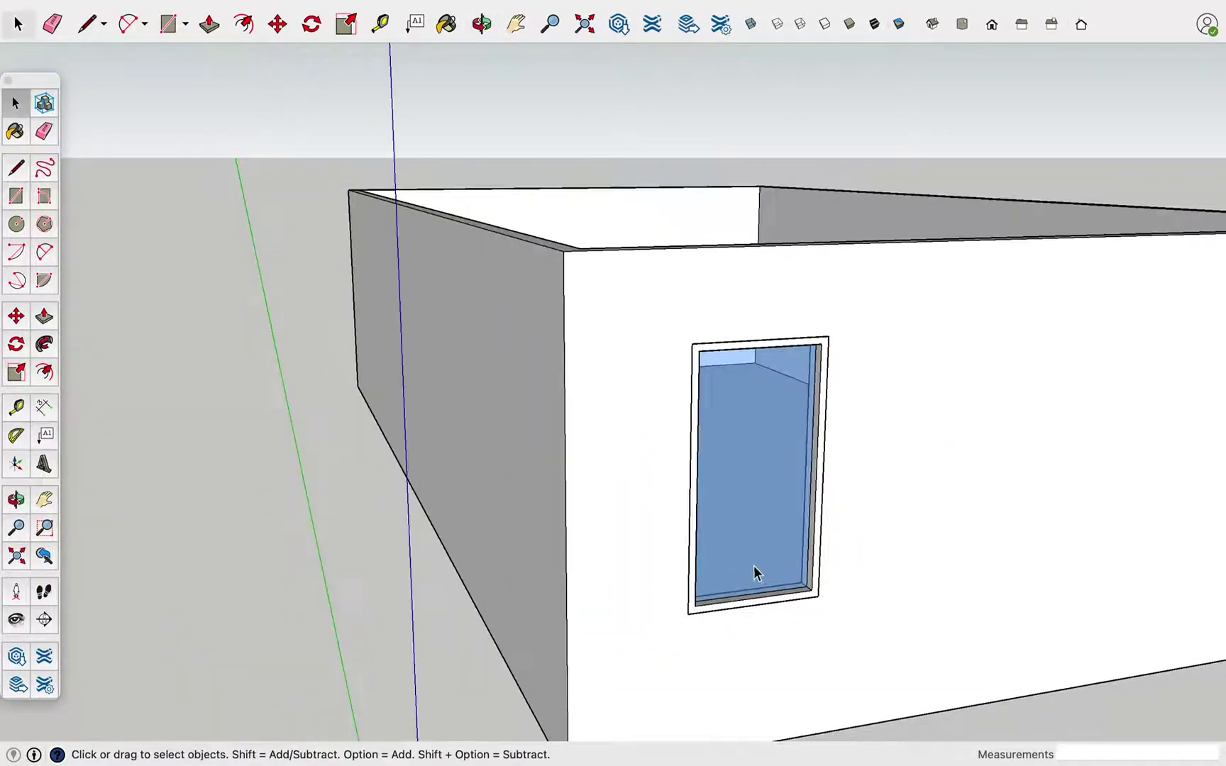
Copy the window to the right of the original along the same wall
{"action": "scroll", "coordinate": [815, 571], "scroll_direction": "up", "scroll_amount": 2}
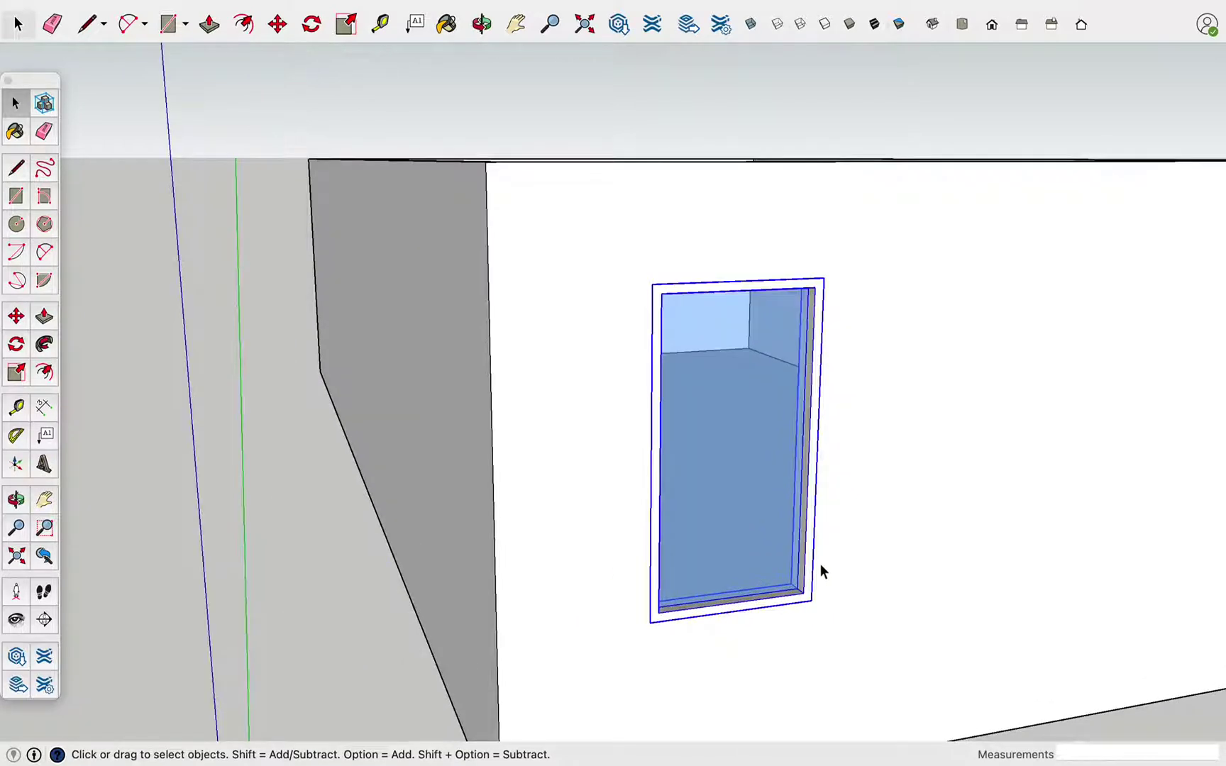
{"action": "key", "text": "m"}
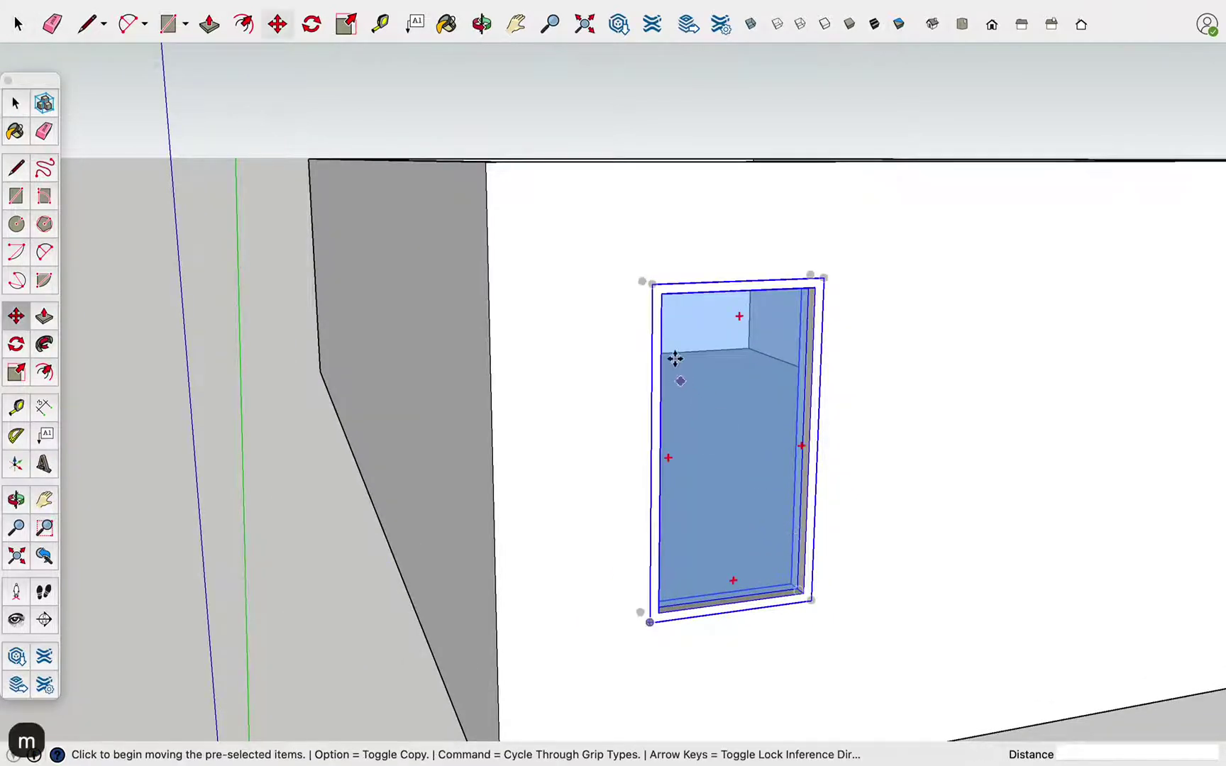
{"action": "left_click", "coordinate": [656, 286]}
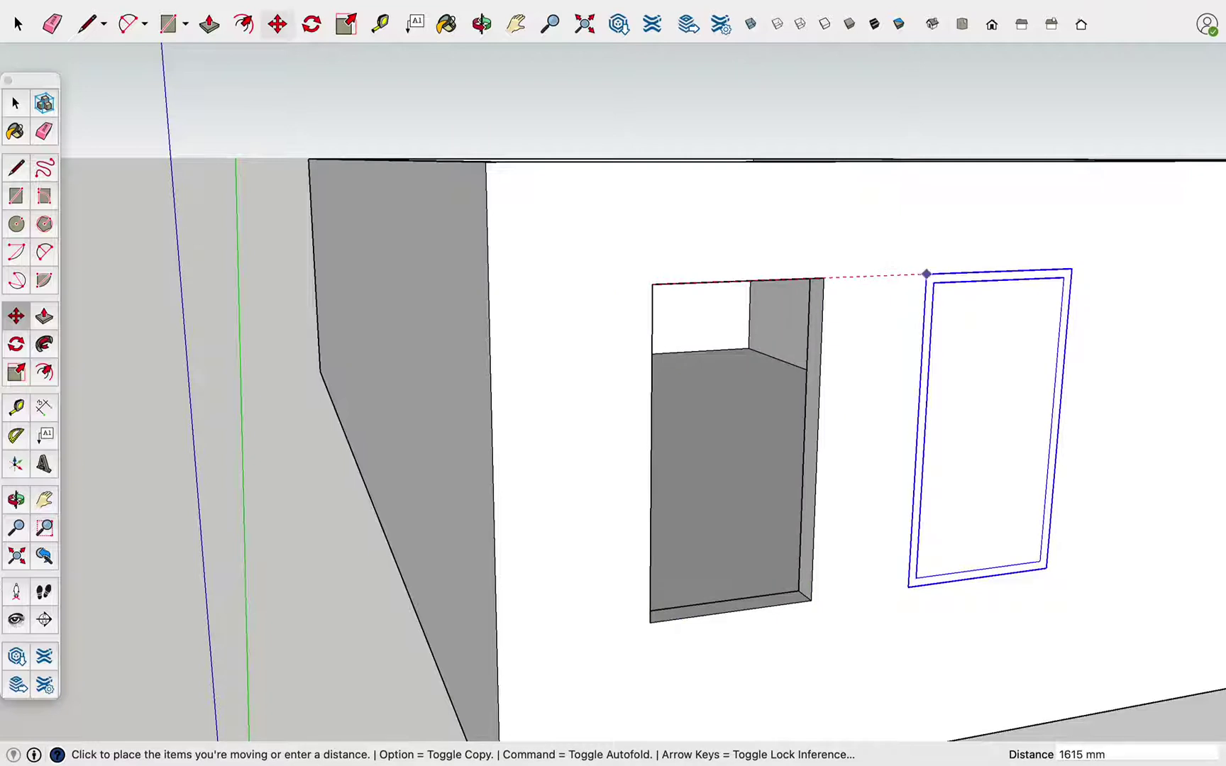
{"action": "key", "text": "alt"}
{"action": "left_click", "coordinate": [993, 275]}
Zoom and orbit out to view the whole room with both windows
{"action": "key", "text": "space"}
{"action": "scroll", "coordinate": [1040, 389], "scroll_direction": "down", "scroll_amount": 4}
{"action": "mouse_move", "coordinate": [1040, 389]}
{"action": "middle_mouse_down"}
{"action": "mouse_move", "coordinate": [815, 392]}
{"action": "mouse_move", "coordinate": [889, 426]}
{"action": "mouse_move", "coordinate": [939, 488]}
{"action": "middle_mouse_up"}
{"action": "scroll", "coordinate": [911, 467], "scroll_direction": "down", "scroll_amount": 1}
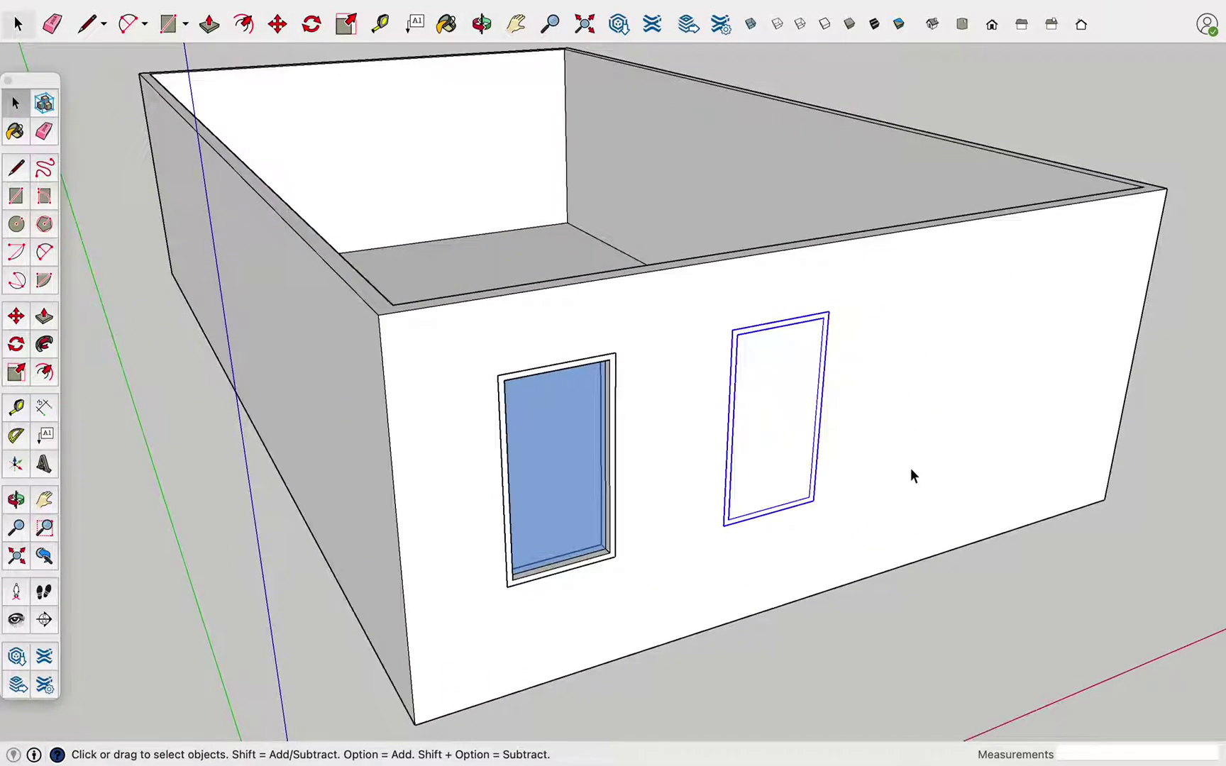
{"action": "scroll", "coordinate": [876, 460], "scroll_direction": "up", "scroll_amount": 4}
{"action": "scroll", "coordinate": [864, 423], "scroll_direction": "down", "scroll_amount": 3}
Draw a rectangle covering the second window frame on the wall
{"action": "mouse_move", "coordinate": [957, 463]}
{"action": "middle_mouse_down"}
{"action": "mouse_move", "coordinate": [941, 508]}
{"action": "mouse_move", "coordinate": [980, 494]}
{"action": "mouse_move", "coordinate": [895, 411]}
{"action": "mouse_move", "coordinate": [963, 459]}
{"action": "middle_mouse_up"}
{"action": "scroll", "coordinate": [963, 460], "scroll_direction": "up", "scroll_amount": 3}
{"action": "scroll", "coordinate": [850, 347], "scroll_direction": "up", "scroll_amount": 3}
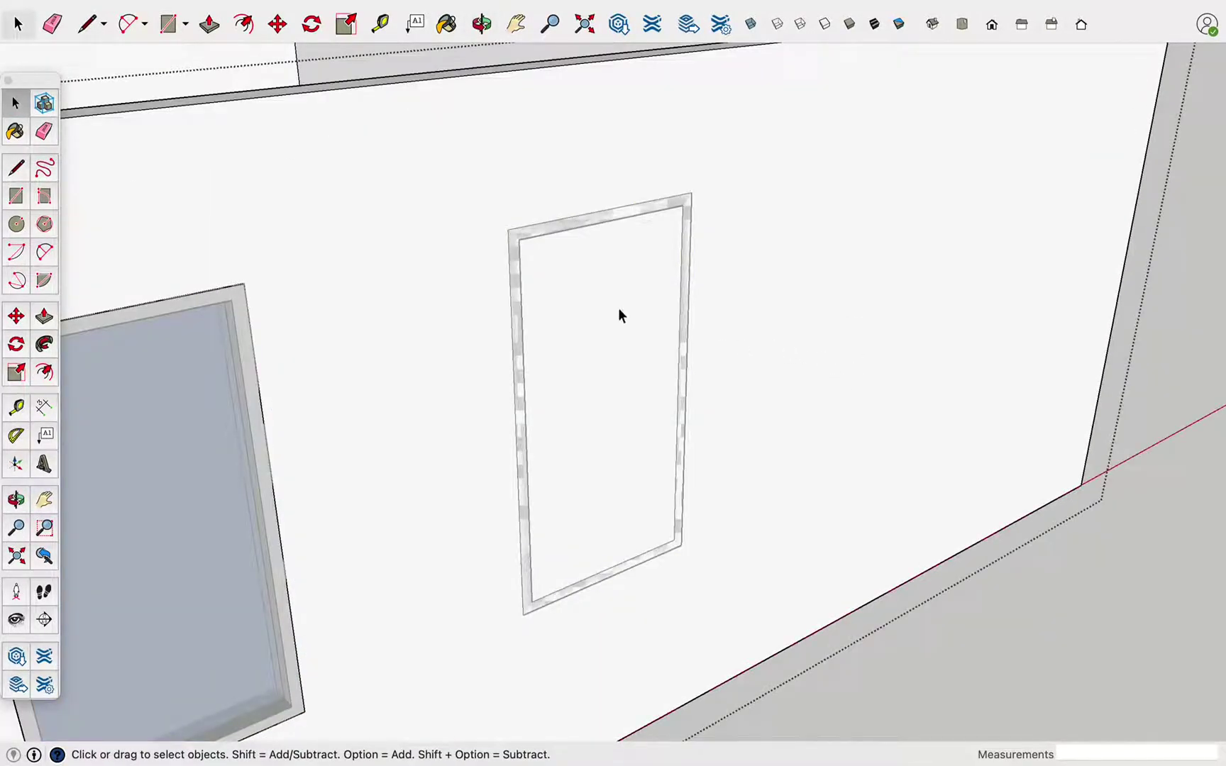
{"action": "key", "text": "r"}
{"action": "left_click", "coordinate": [507, 229]}
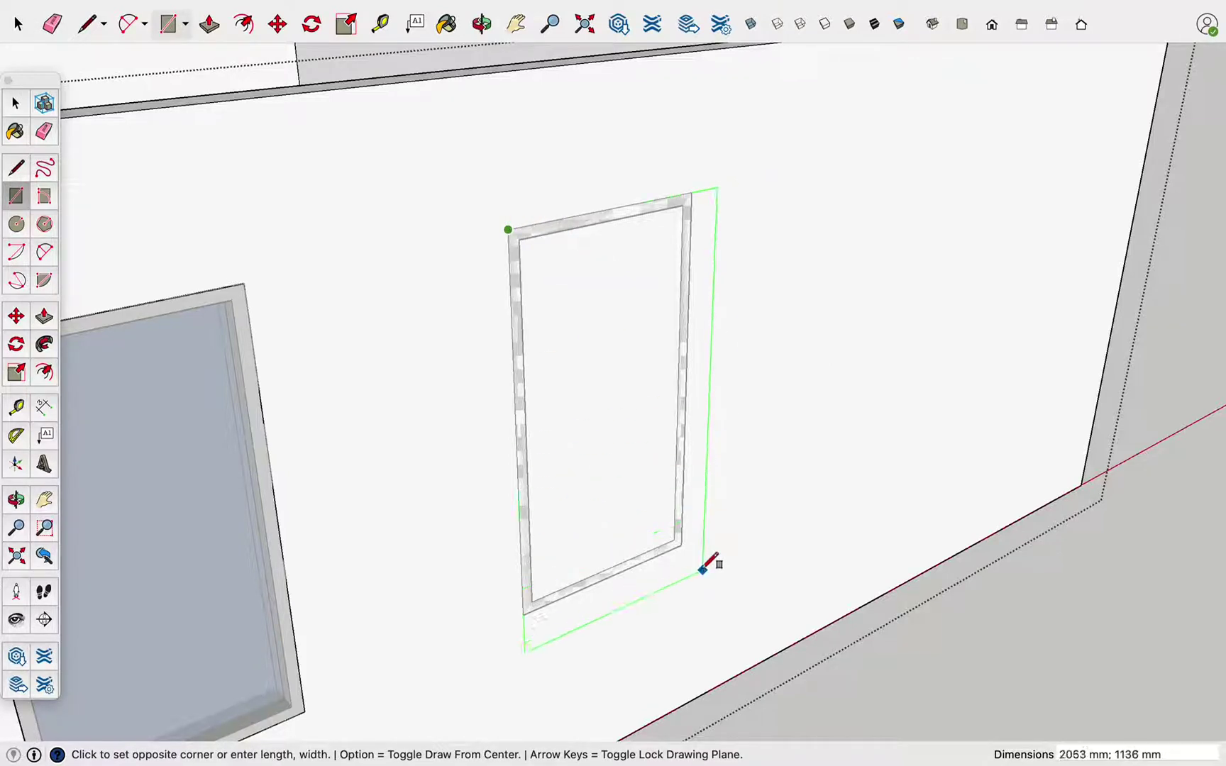
{"action": "left_click", "coordinate": [681, 544]}
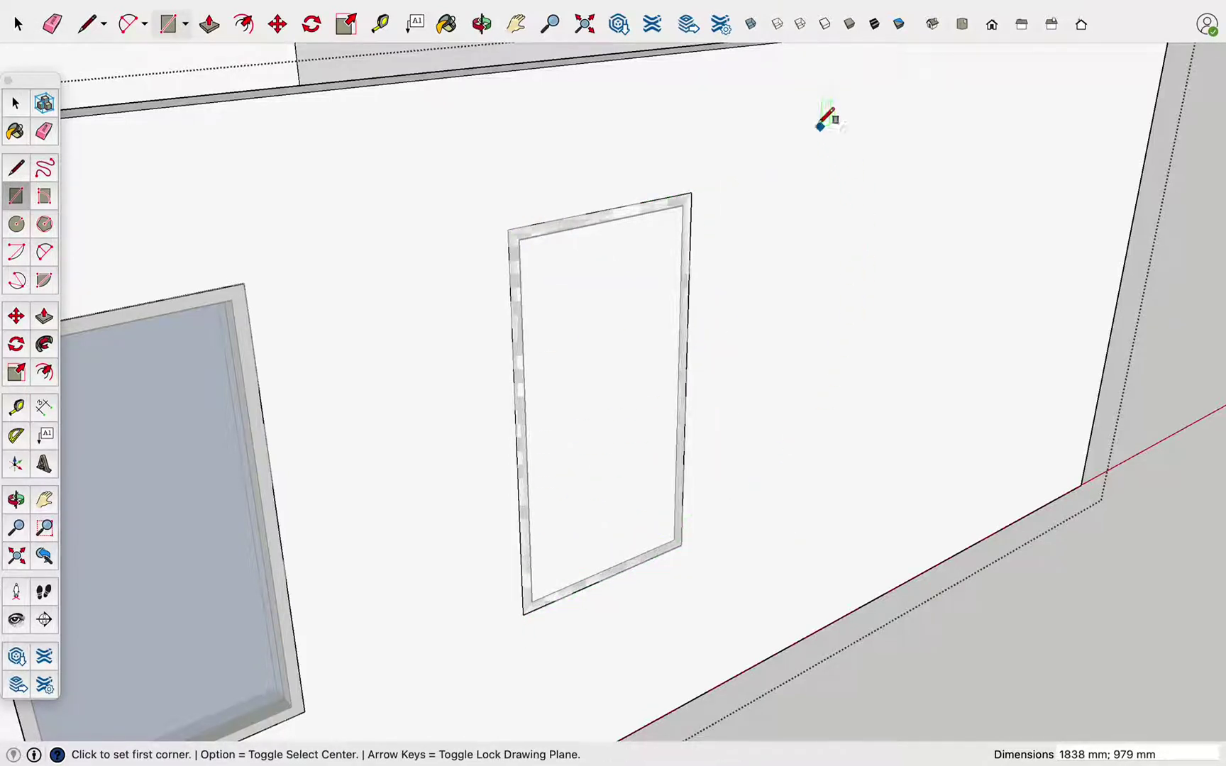
Push/Pull the rectangle 150 mm through the wall to open the second window
{"action": "left_click", "coordinate": [751, 25]}
{"action": "scroll", "coordinate": [683, 457], "scroll_direction": "up", "scroll_amount": 3}
{"action": "scroll", "coordinate": [638, 487], "scroll_direction": "up", "scroll_amount": 2}
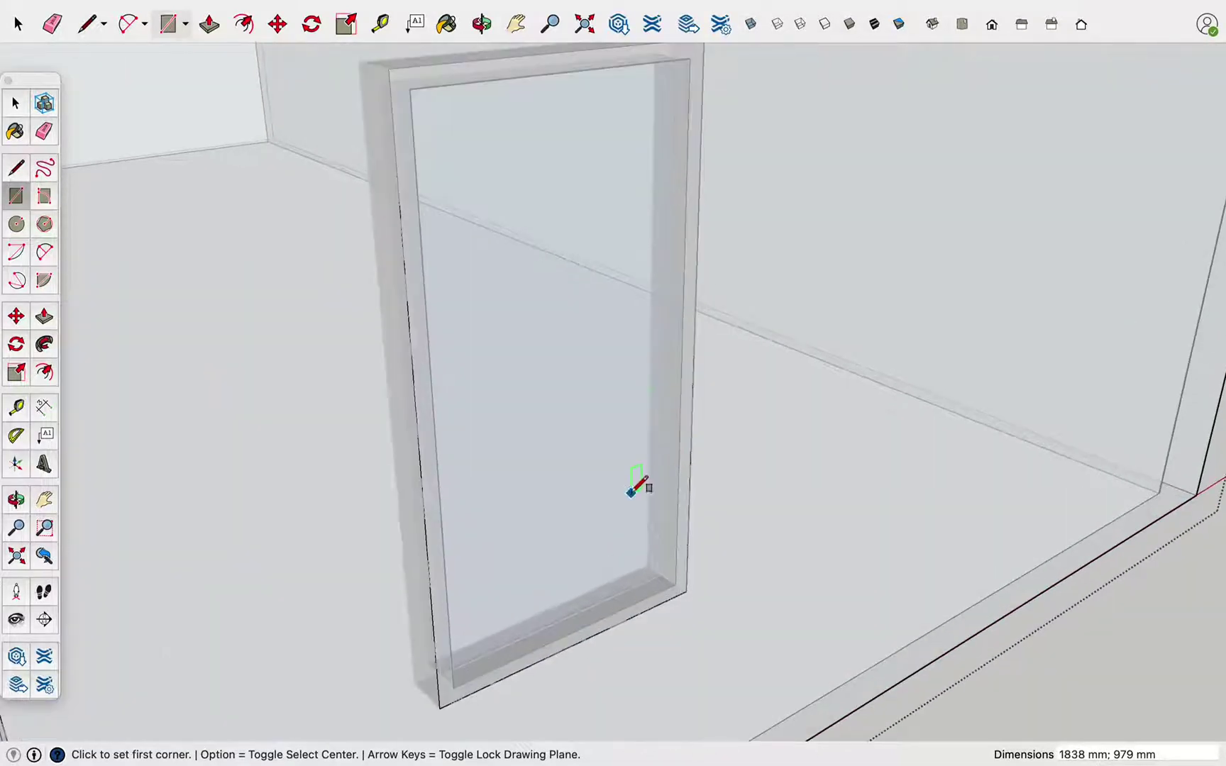
{"action": "key", "text": "p"}
{"action": "left_click", "coordinate": [652, 589]}
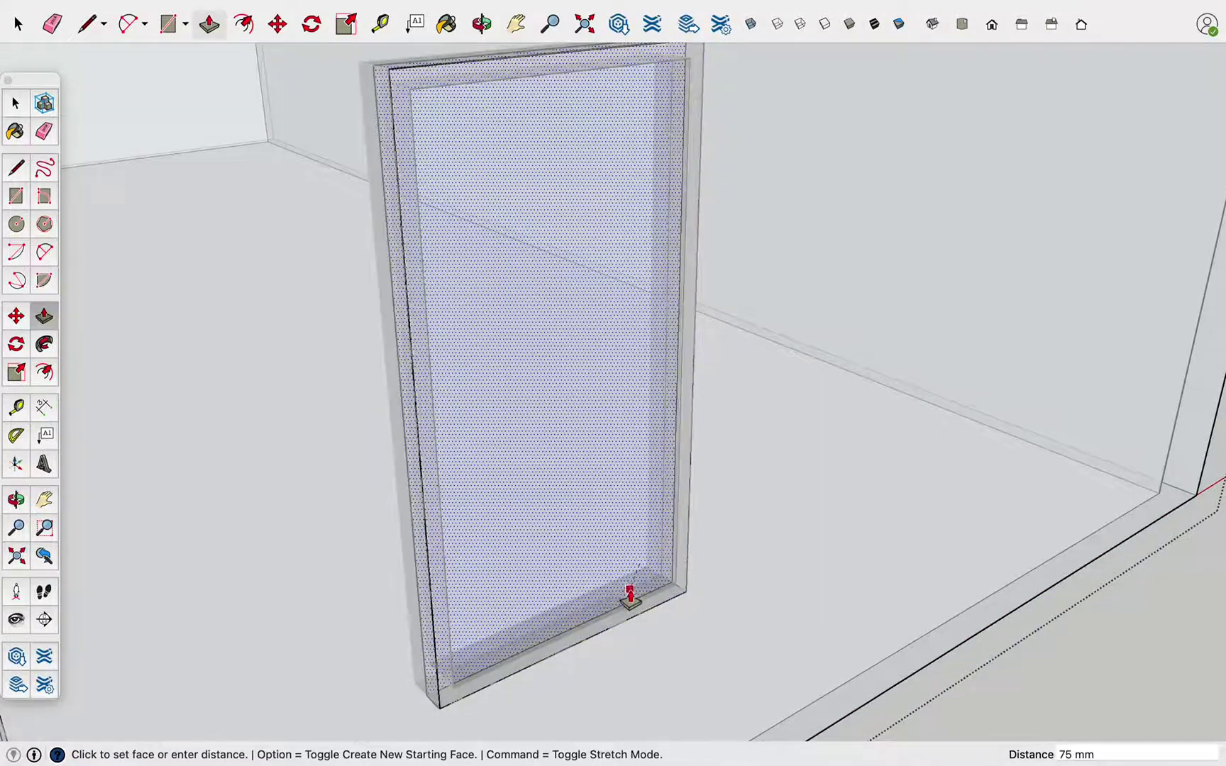
{"action": "scroll", "coordinate": [646, 609], "scroll_direction": "up", "scroll_amount": 1}
{"action": "scroll", "coordinate": [645, 610], "scroll_direction": "up", "scroll_amount": 2}
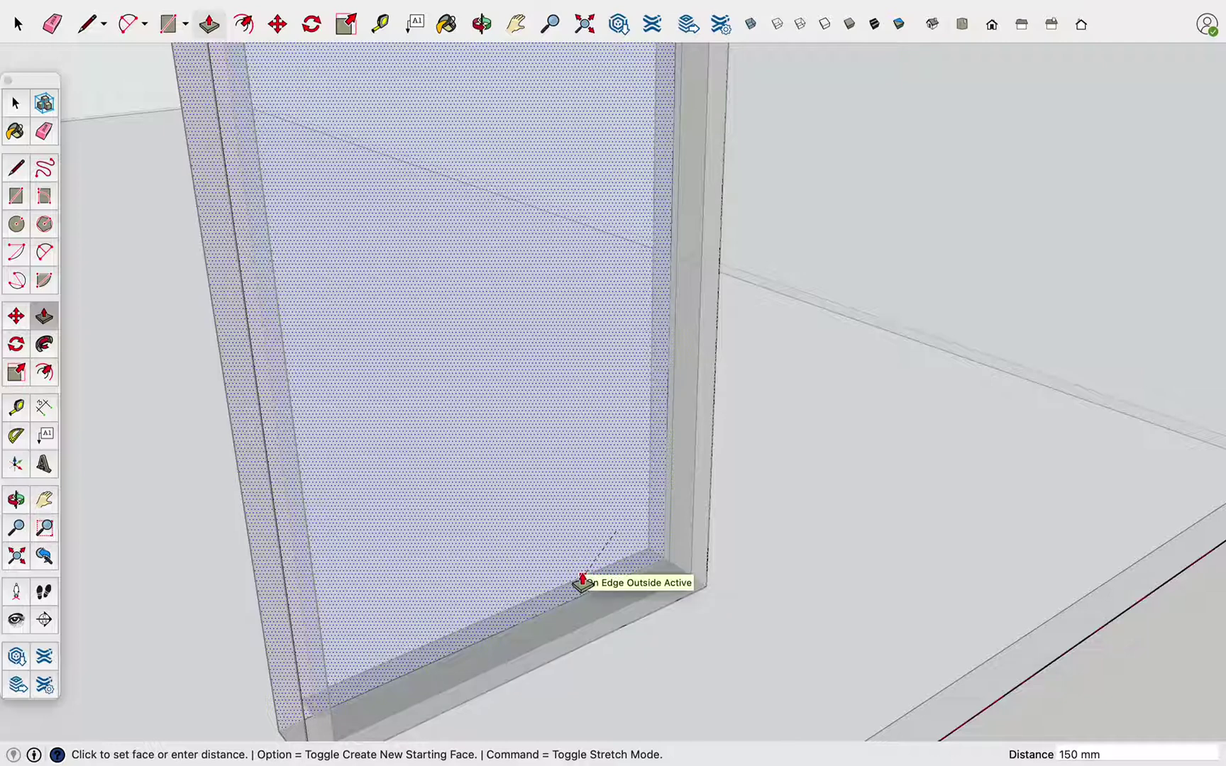
{"action": "left_click", "coordinate": [582, 581]}
Turn off X-ray and orbit to a front view of the room
{"action": "key", "text": "space"}
{"action": "scroll", "coordinate": [735, 384], "scroll_direction": "down", "scroll_amount": 5}
{"action": "scroll", "coordinate": [734, 376], "scroll_direction": "down", "scroll_amount": 3}
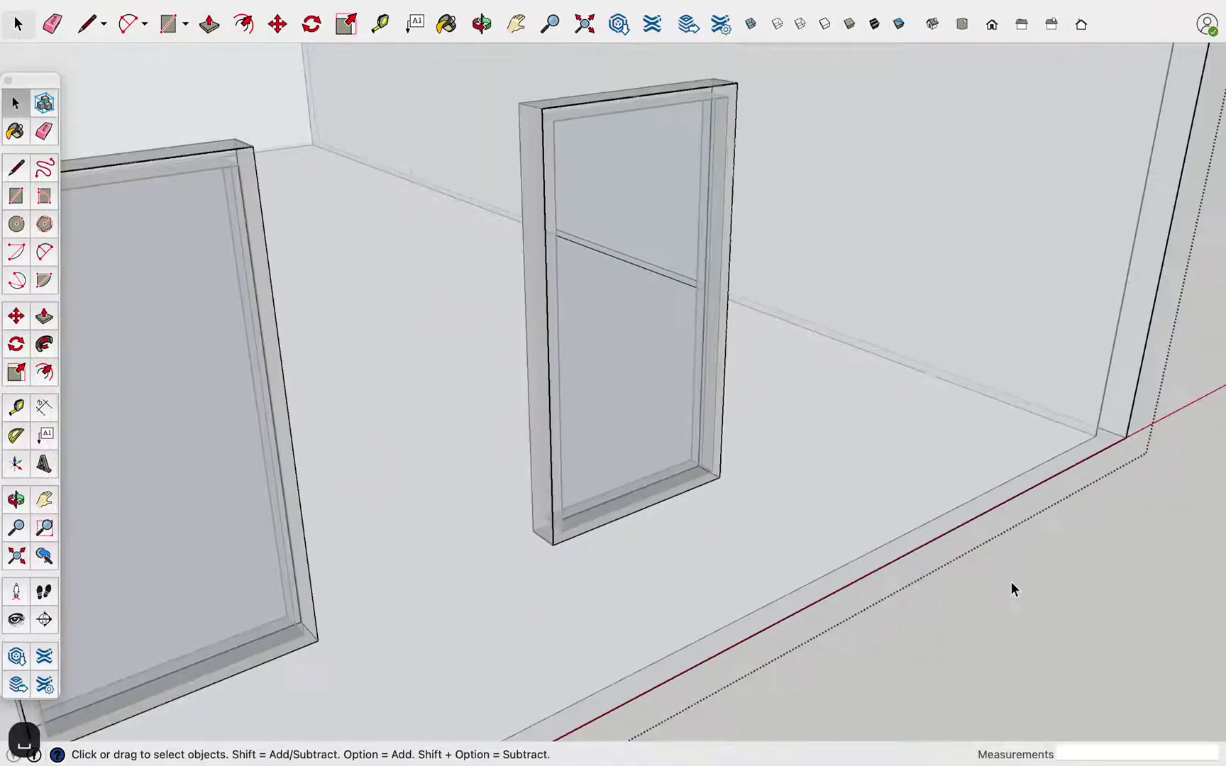
{"action": "middle_click_drag", "start_coordinate": [1013, 587], "coordinate": [842, 86]}
{"action": "left_click", "coordinate": [752, 25]}
{"action": "mouse_move", "coordinate": [985, 373]}
{"action": "middle_mouse_down"}
{"action": "mouse_move", "coordinate": [705, 329]}
{"action": "mouse_move", "coordinate": [635, 278]}
{"action": "mouse_move", "coordinate": [919, 303]}
{"action": "mouse_move", "coordinate": [920, 317]}
{"action": "mouse_move", "coordinate": [924, 284]}
{"action": "mouse_move", "coordinate": [571, 327]}
{"action": "middle_mouse_up"}
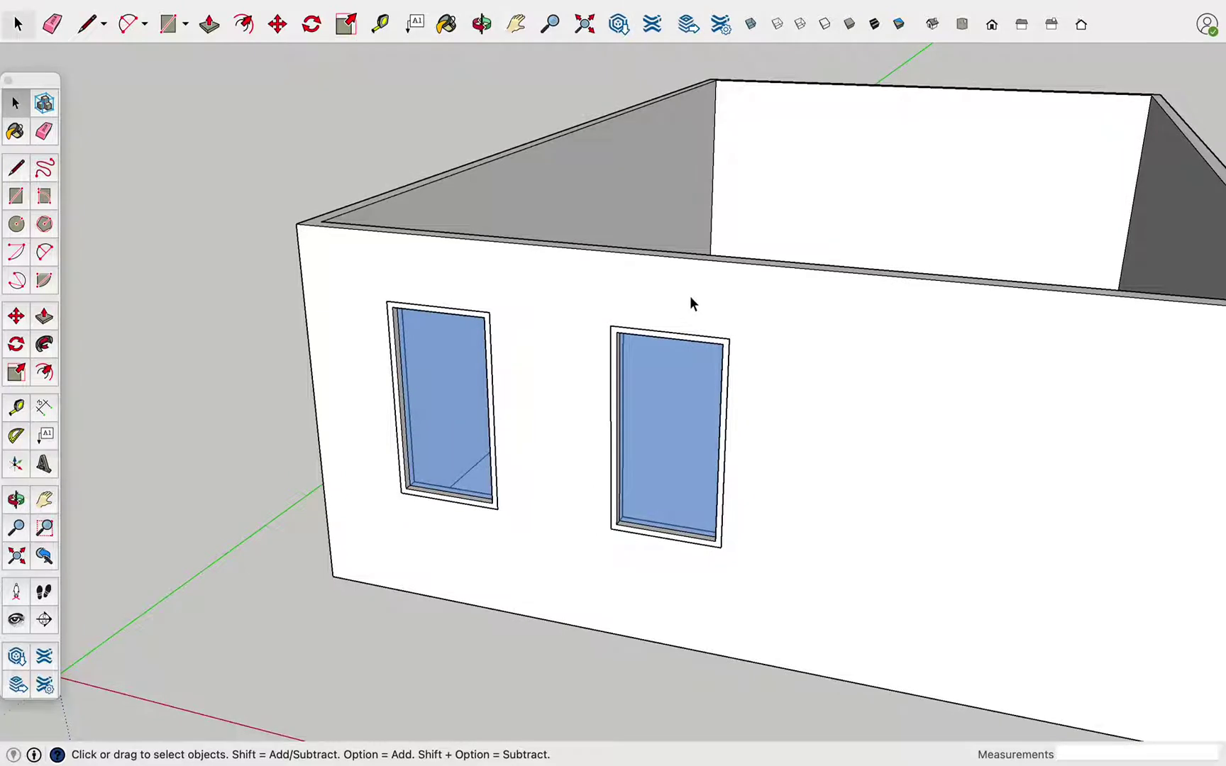